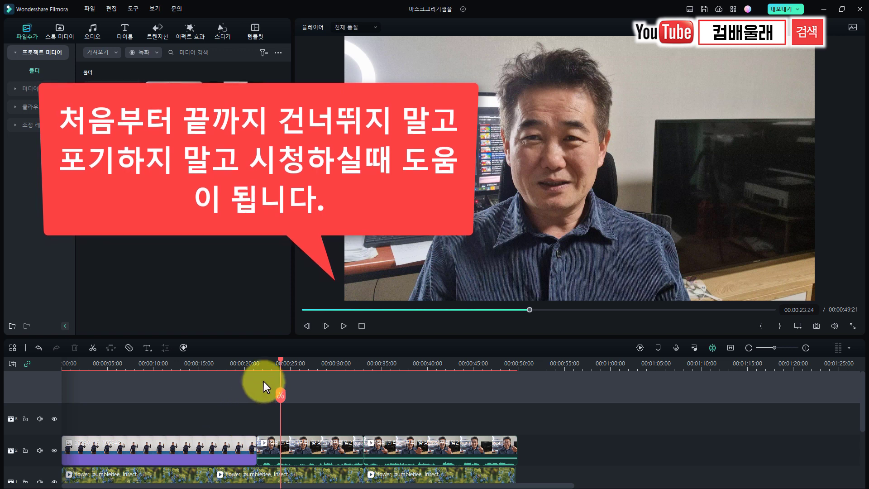
Scrub through the timeline to compare the photo clip with the talking-head video clips in the preview
drag(281, 362, 268, 379)
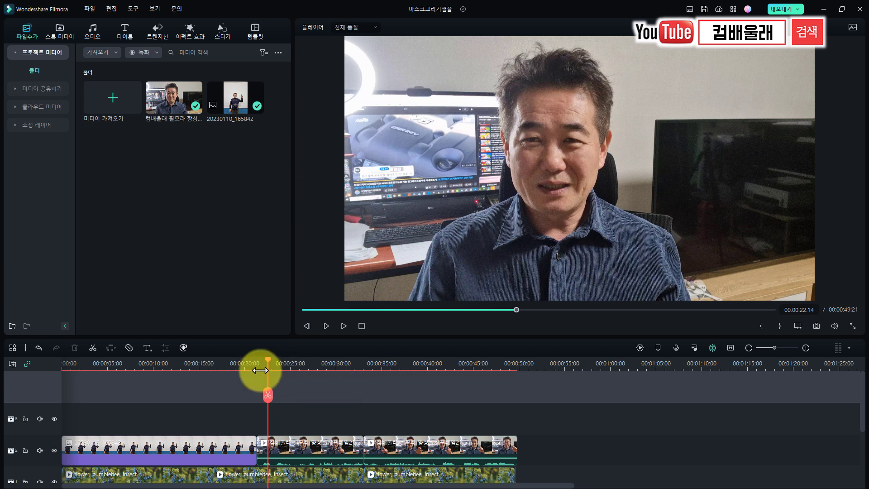
drag(267, 361, 141, 420)
click(150, 443)
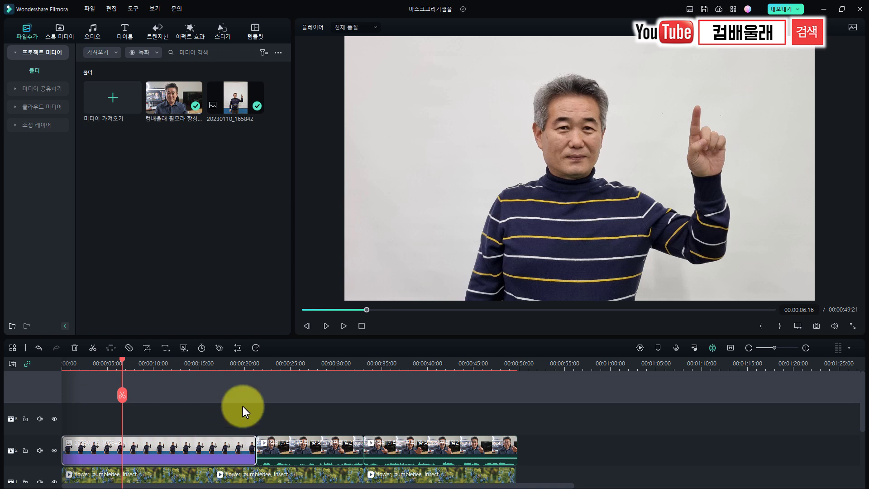
drag(285, 369, 330, 373)
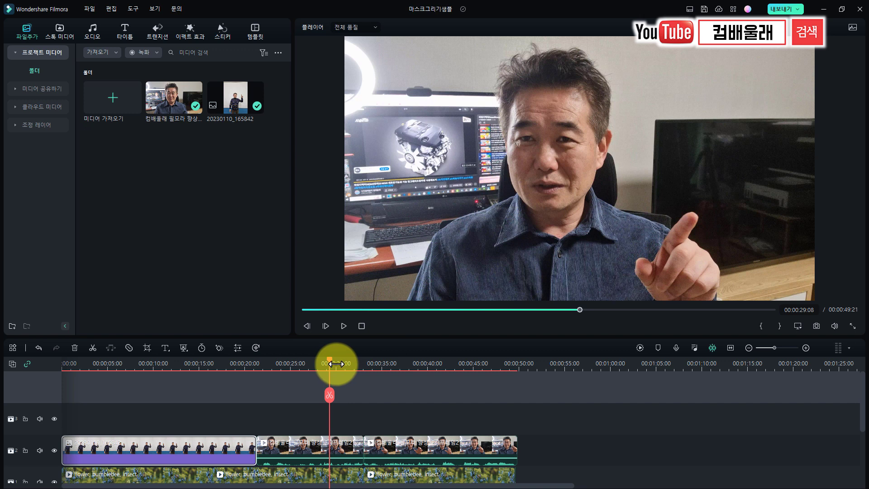
drag(329, 360, 184, 392)
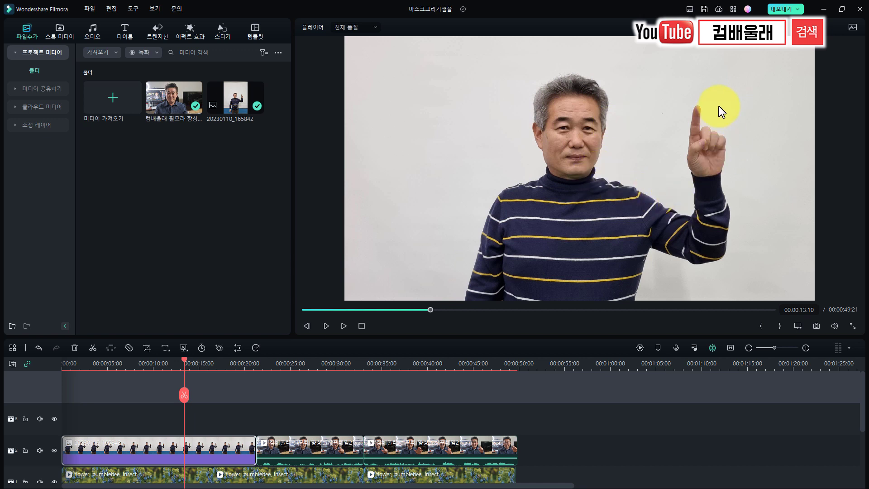
click(283, 363)
drag(283, 363, 311, 375)
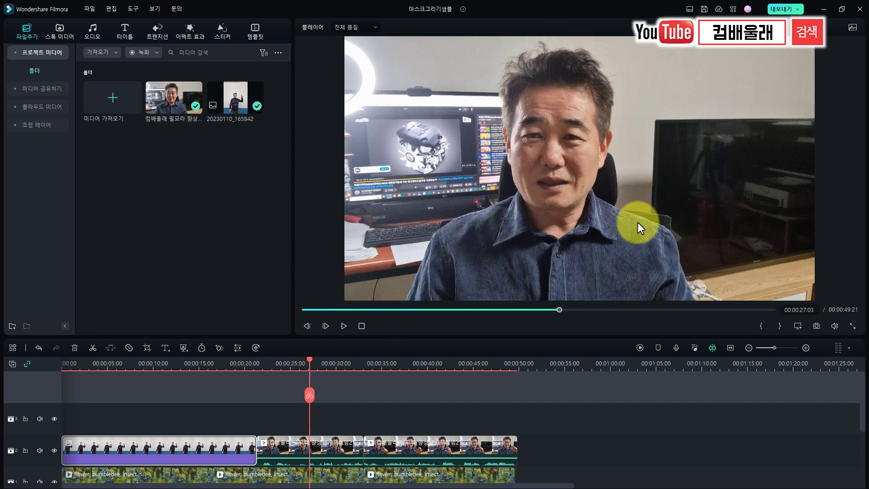
drag(308, 361, 333, 368)
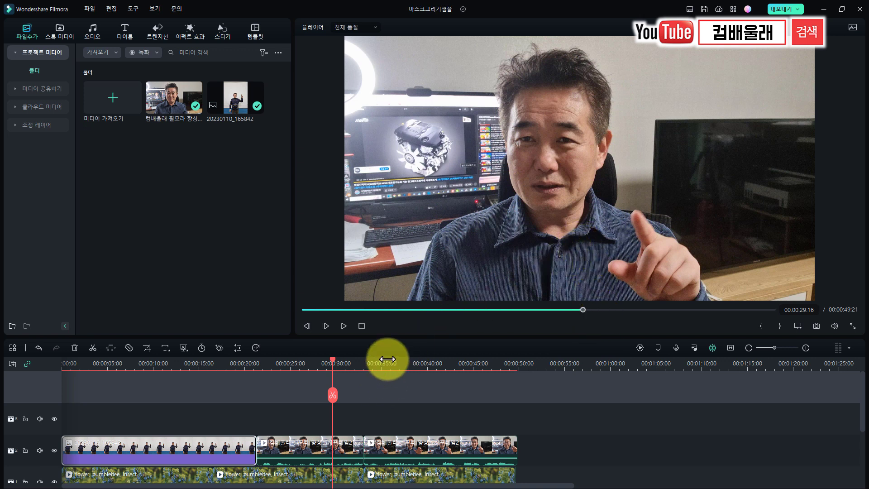
drag(153, 392, 135, 392)
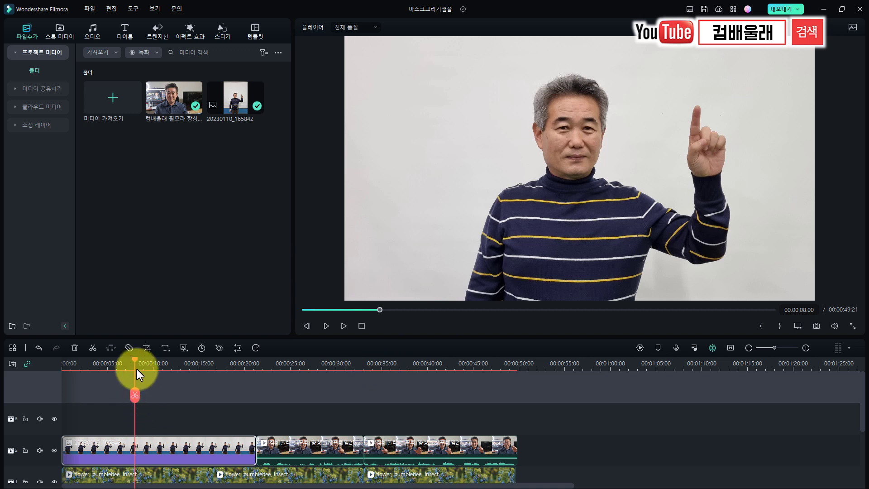
drag(135, 362, 102, 390)
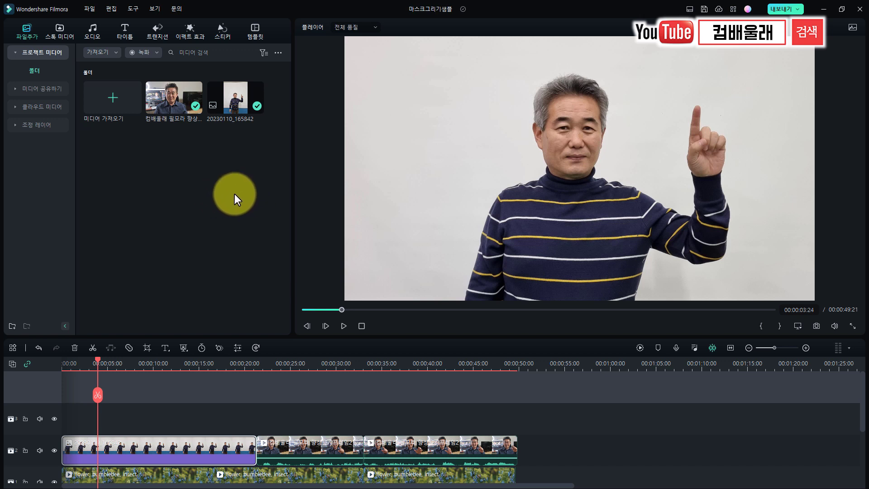
Open the masking settings of the first photo clip on track 2 and apply a rectangle mask
double_click(147, 448)
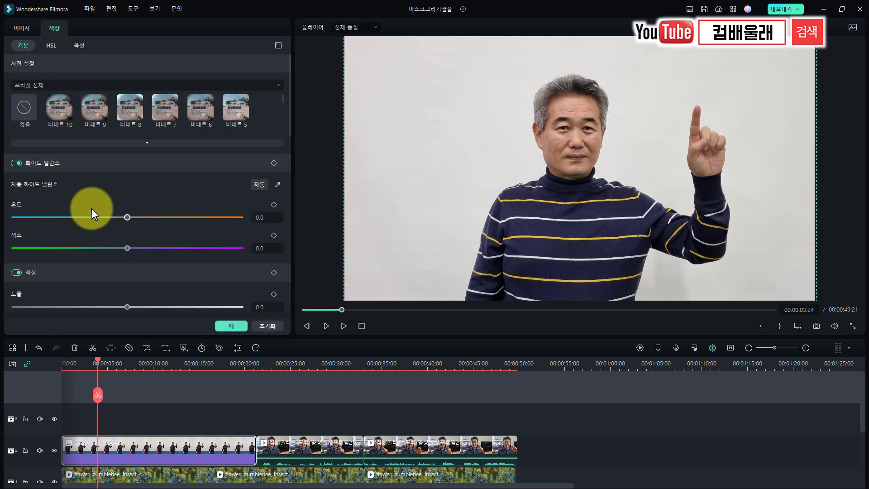
click(21, 28)
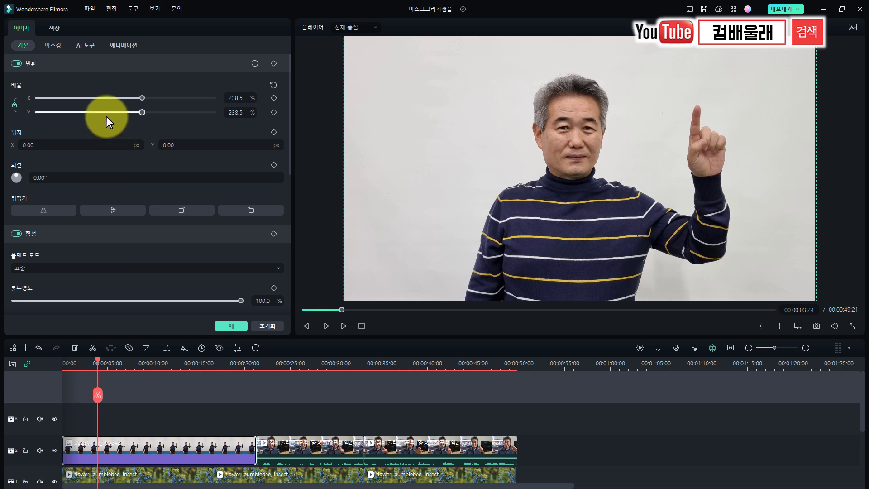
click(52, 45)
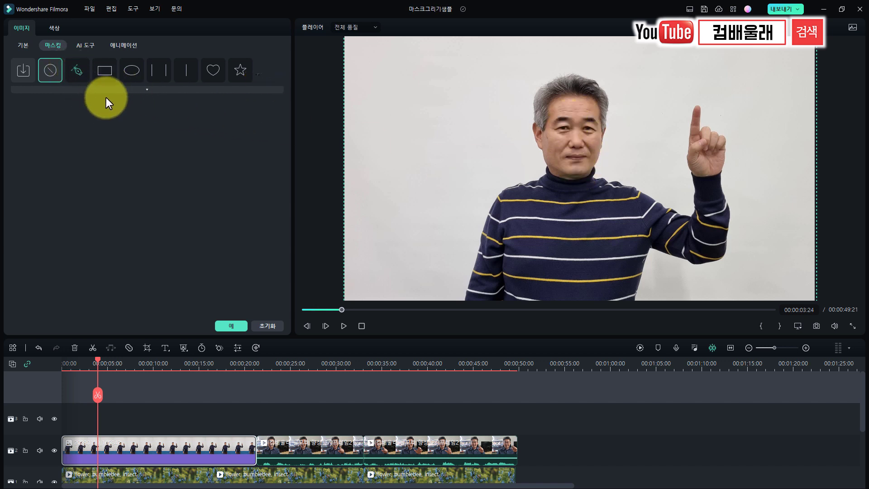
click(104, 71)
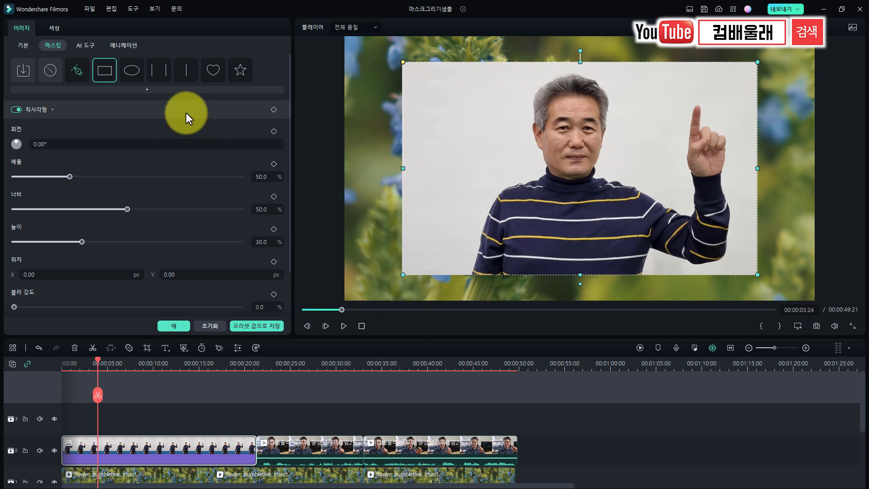
Try a circle mask on the photo, about 24.5% scale with 30% width and height, placed around the raised hand
click(131, 72)
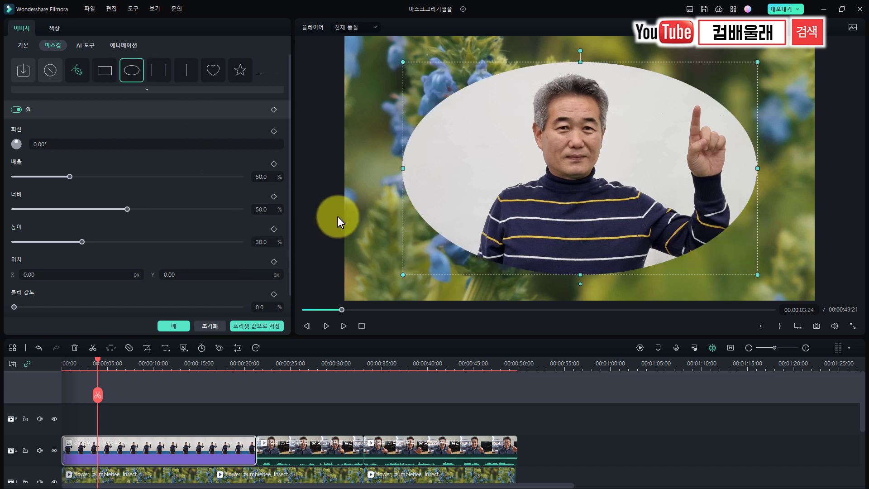
drag(401, 167, 472, 172)
drag(591, 167, 625, 166)
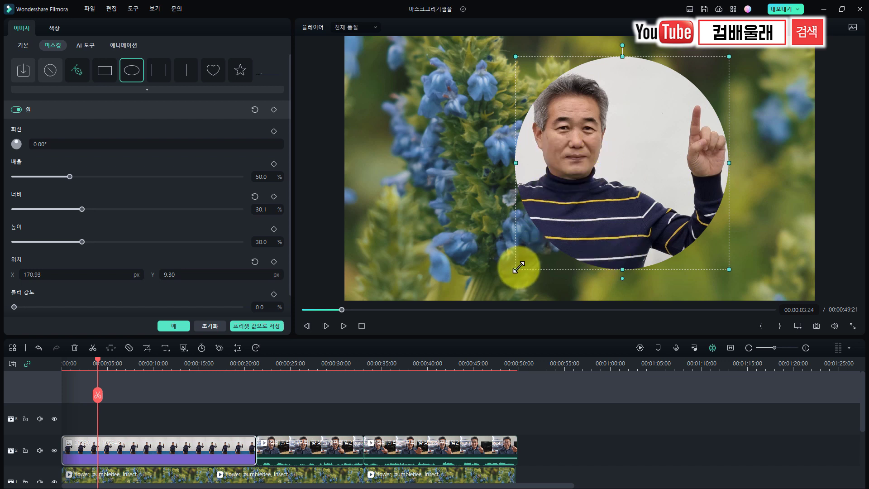
drag(518, 268, 571, 214)
drag(643, 180, 692, 146)
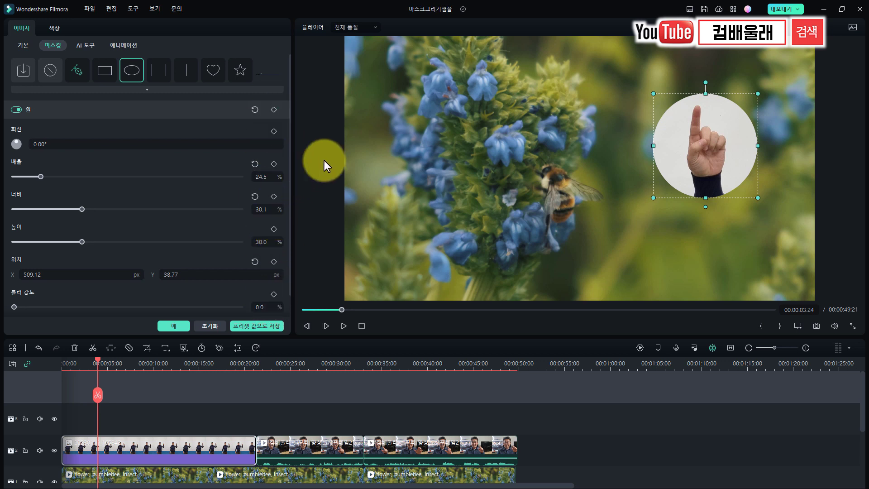
mouse_move(692, 156)
mouse_down()
mouse_move(689, 147)
mouse_move(699, 163)
mouse_up()
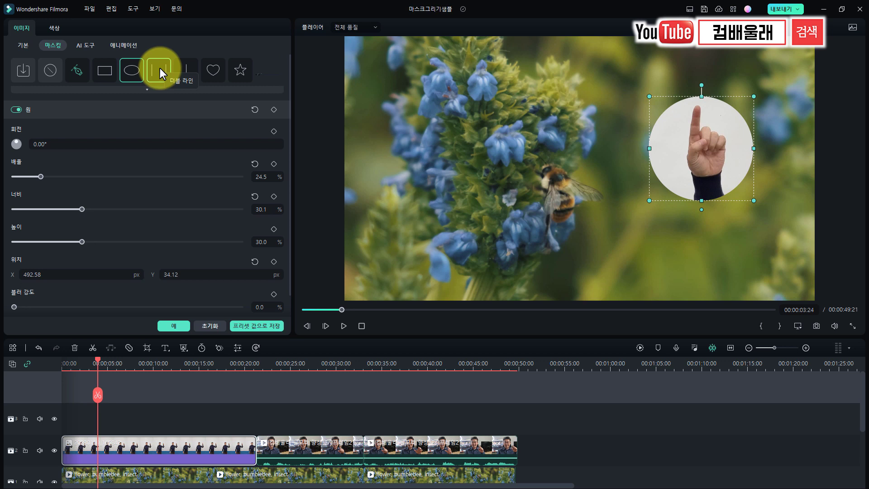
Try a double-line mask about 33% wide and a single-line mask shifted to about X -75 px, Y -17 px
click(159, 69)
drag(473, 168, 453, 167)
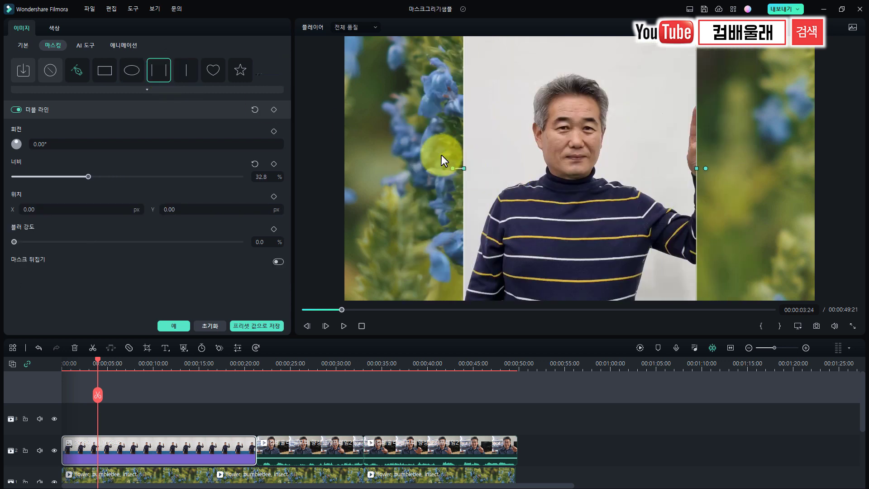
click(185, 73)
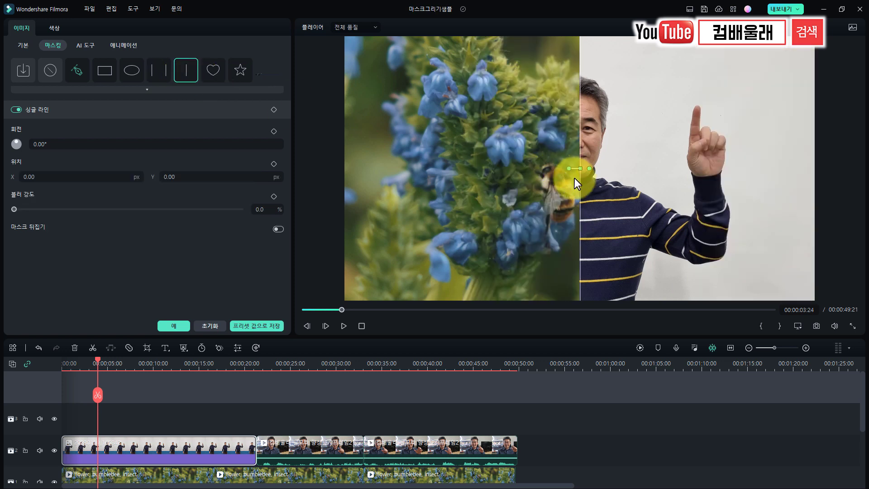
drag(581, 168, 556, 179)
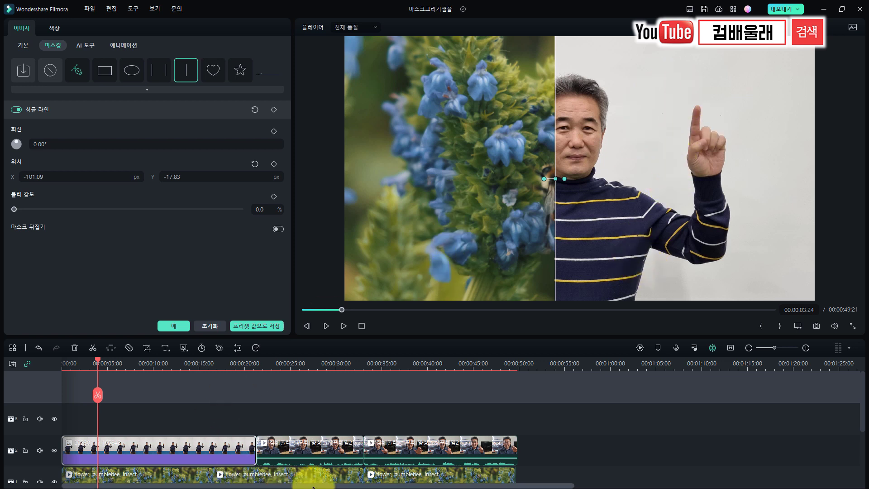
drag(549, 179, 564, 179)
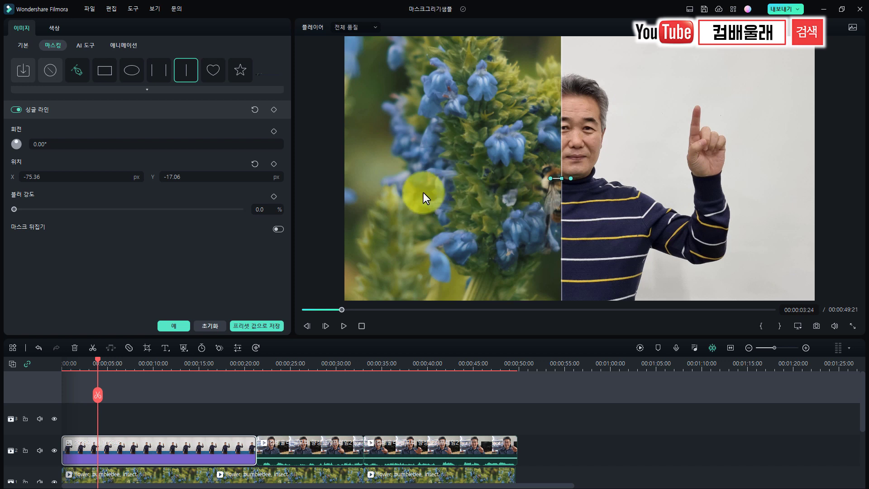
Try a heart mask with 17% blur strength and a star mask on the photo, and clear the mask
click(210, 70)
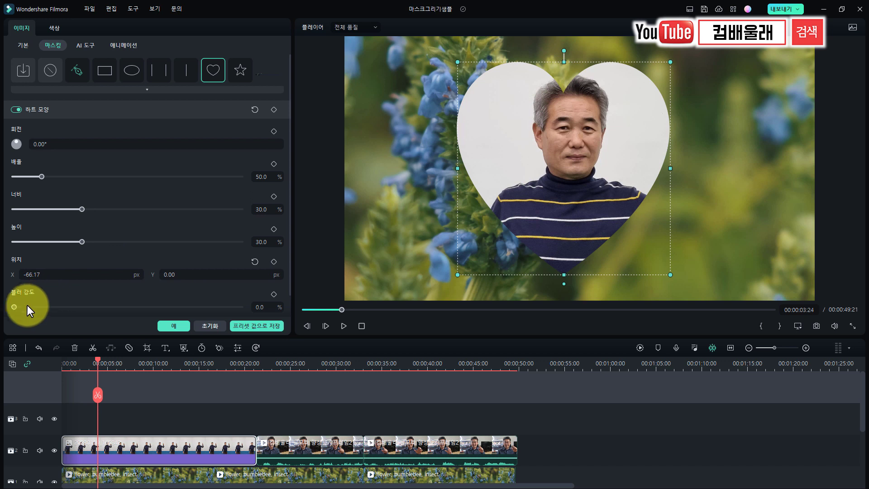
drag(13, 306, 56, 313)
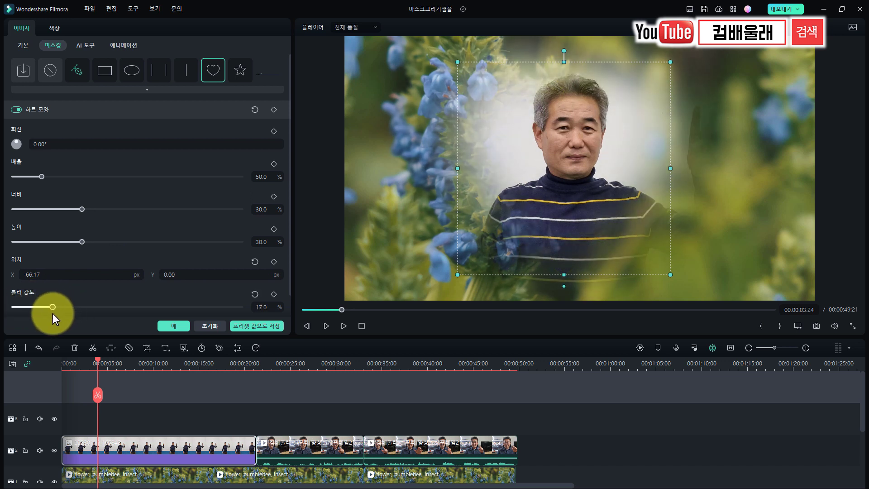
click(234, 69)
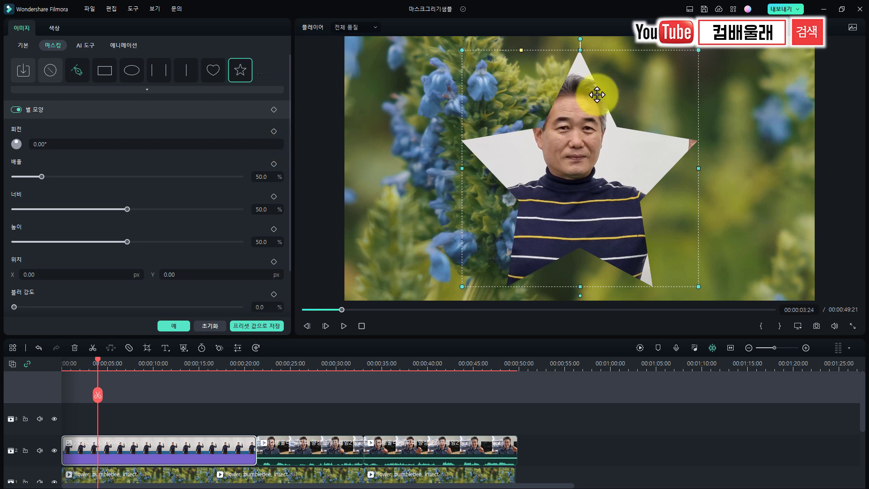
click(46, 69)
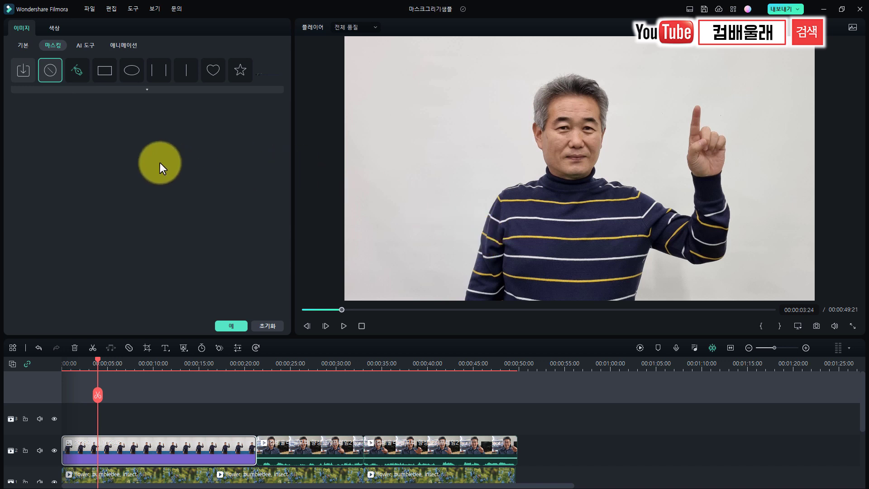
Import the SnapshotMask image from the desktop as a custom mask named 마스크 1 and apply it to the photo
click(20, 70)
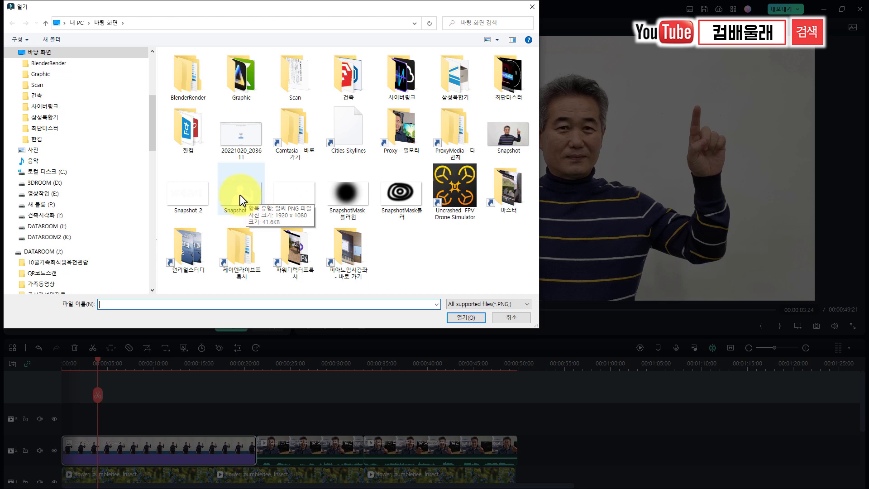
click(240, 194)
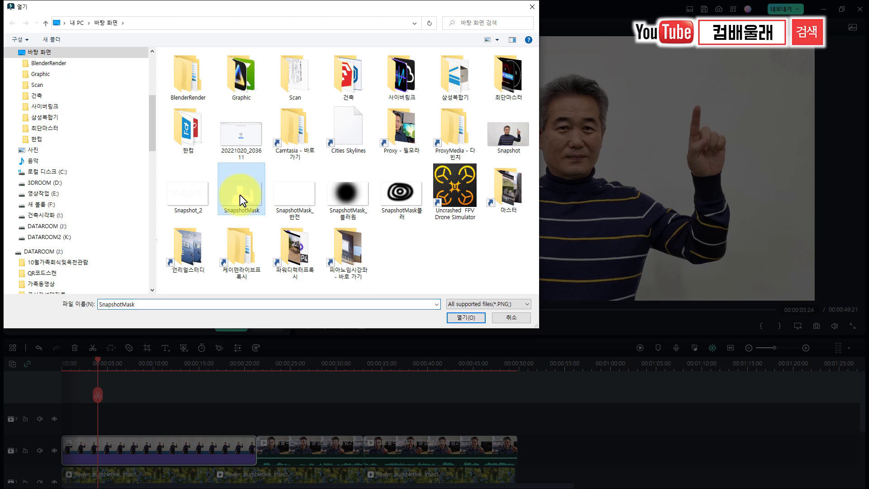
click(458, 316)
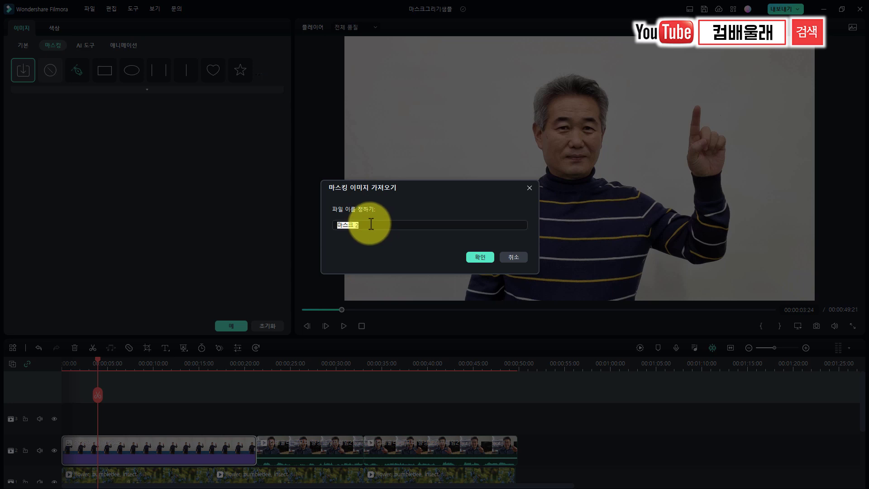
drag(330, 225, 357, 225)
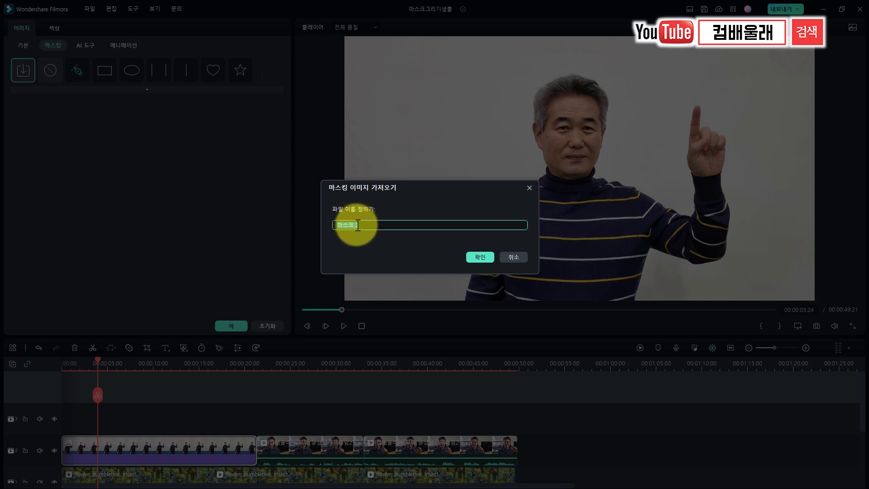
click(365, 223)
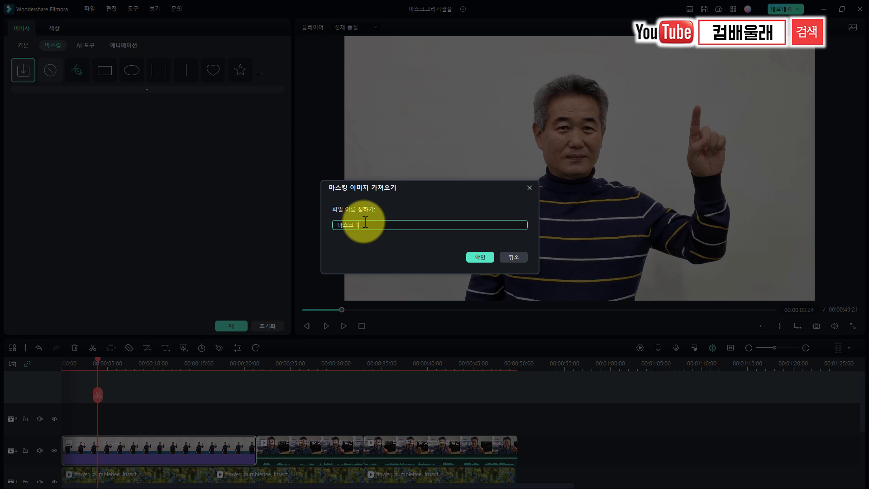
click(480, 256)
click(473, 230)
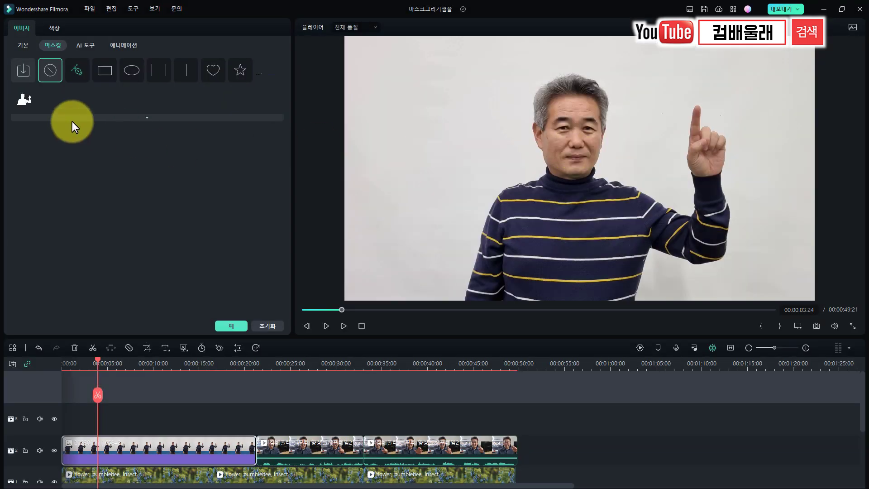
click(20, 103)
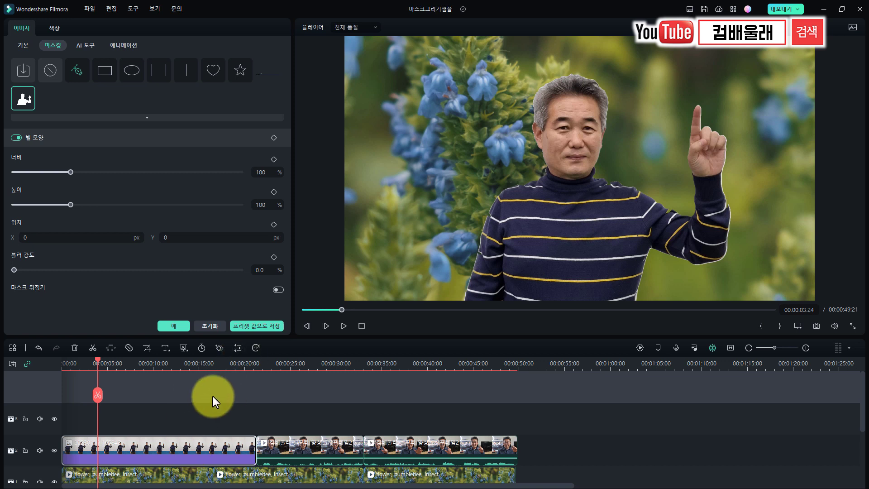
Compare the photo with and without the imported silhouette mask, ending with no mask applied
click(47, 72)
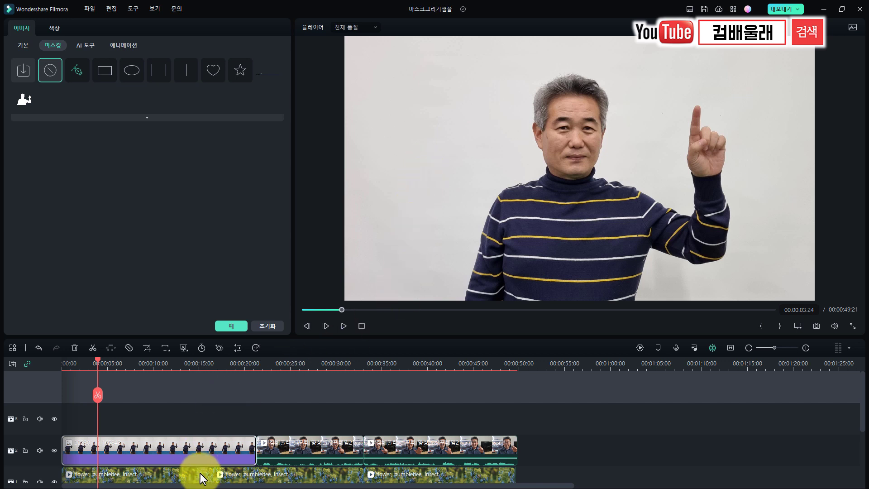
click(24, 99)
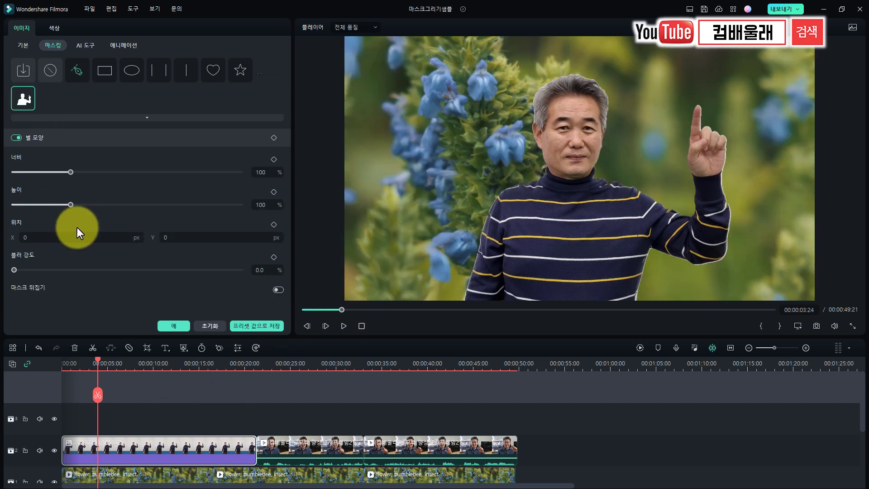
click(45, 69)
Import the SnapshotMask_반전 image from the desktop as a custom mask named 마스크 2 and apply it to the photo
click(21, 70)
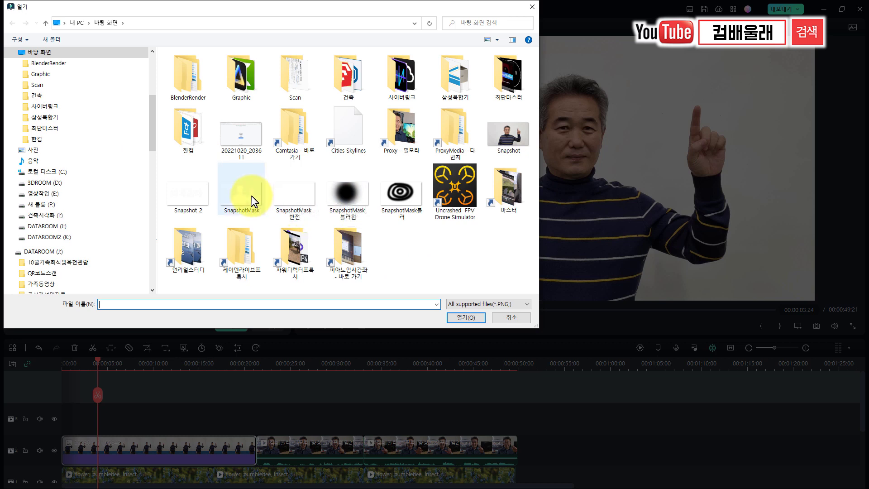
click(298, 199)
click(458, 316)
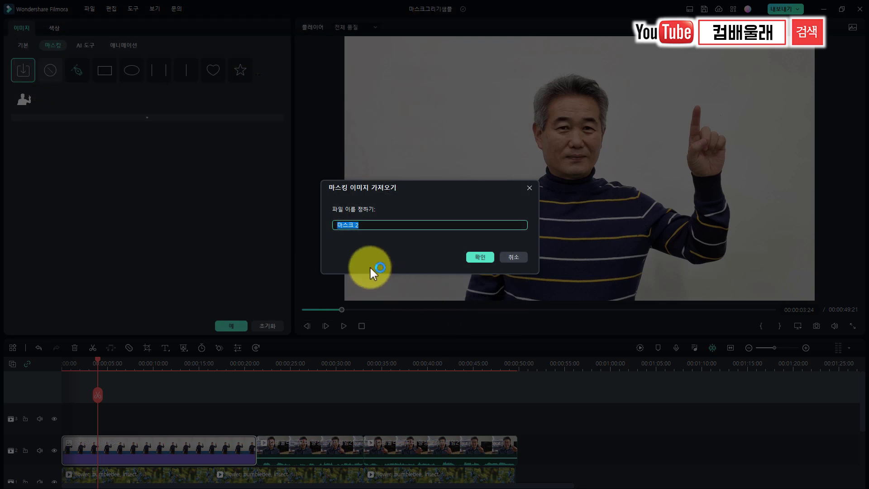
click(482, 258)
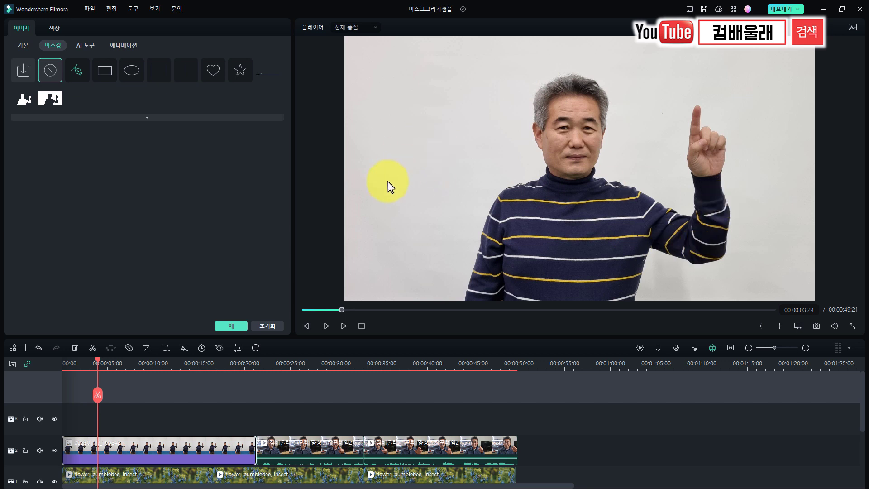
click(48, 101)
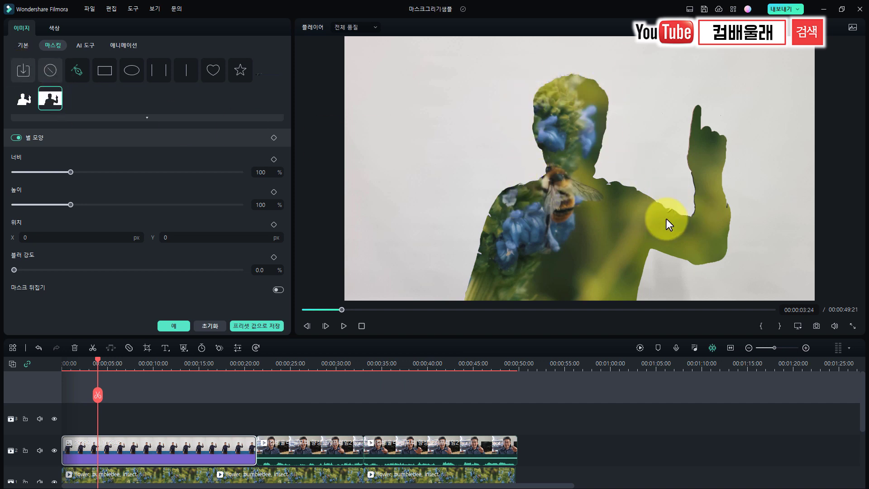
Import the SnapshotMask_블러원 image as custom mask 마스크 3 and apply it to the photo
click(27, 70)
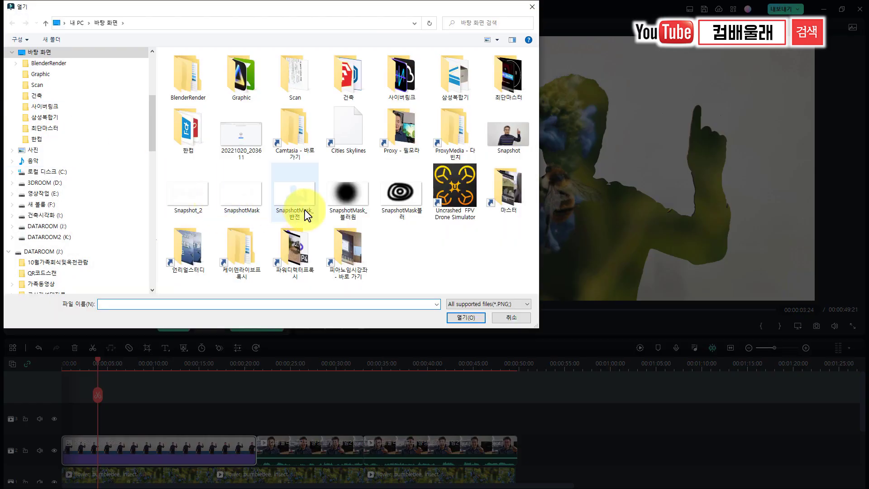
click(347, 197)
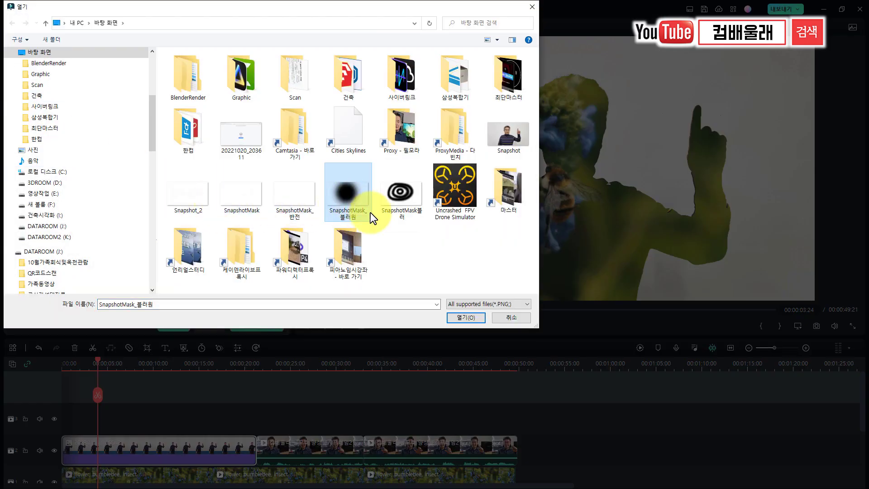
click(466, 316)
click(475, 257)
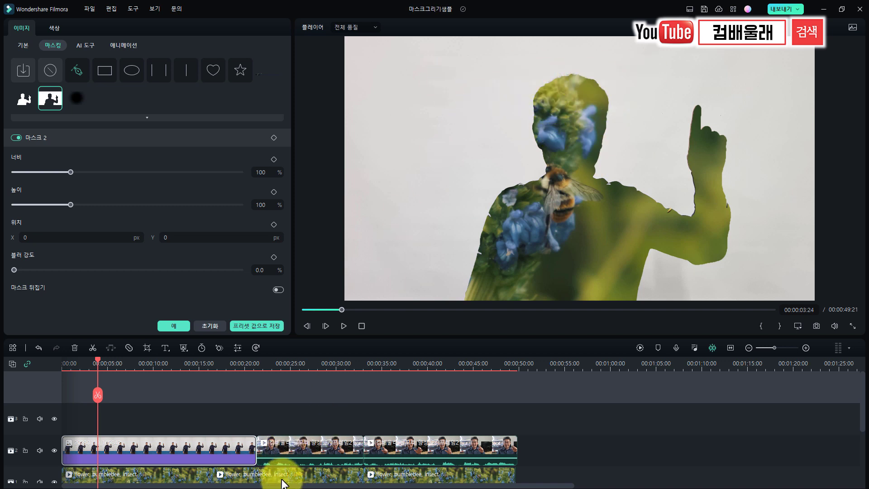
click(74, 102)
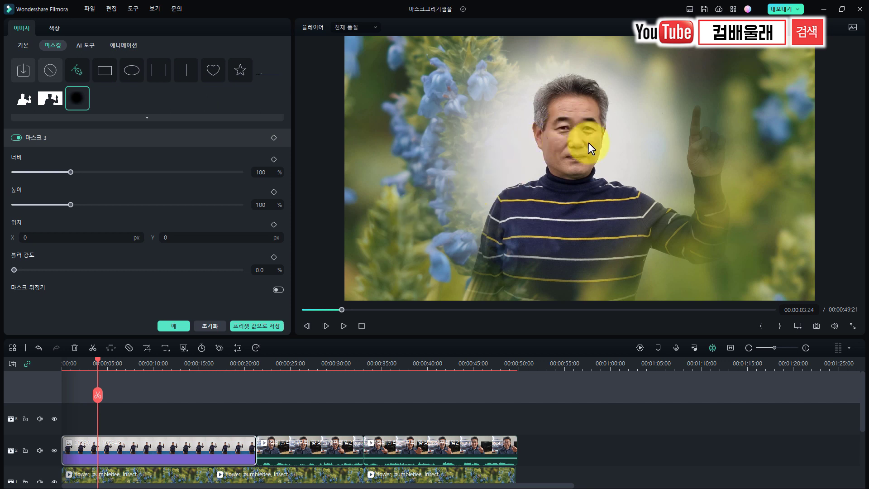
Try an ellipse mask about 29.8% wide at about X -62 px with 23% blur strength, and switch back to 마스크 3
click(132, 70)
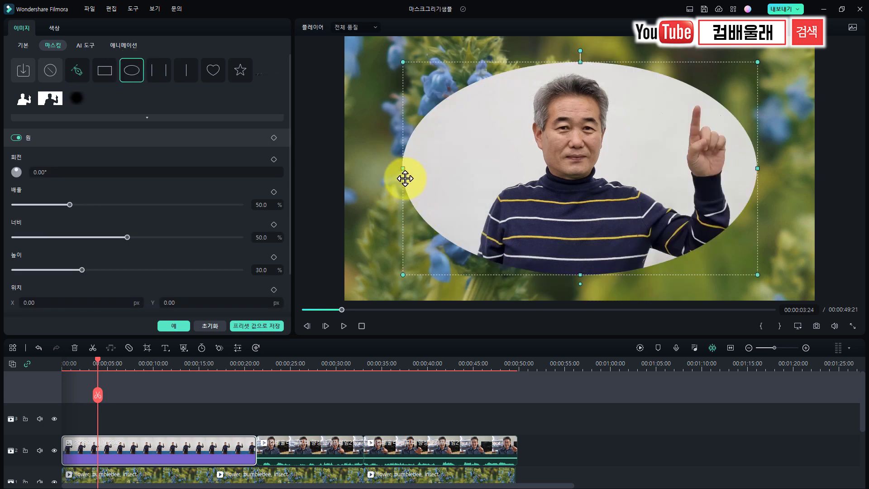
drag(403, 169, 475, 180)
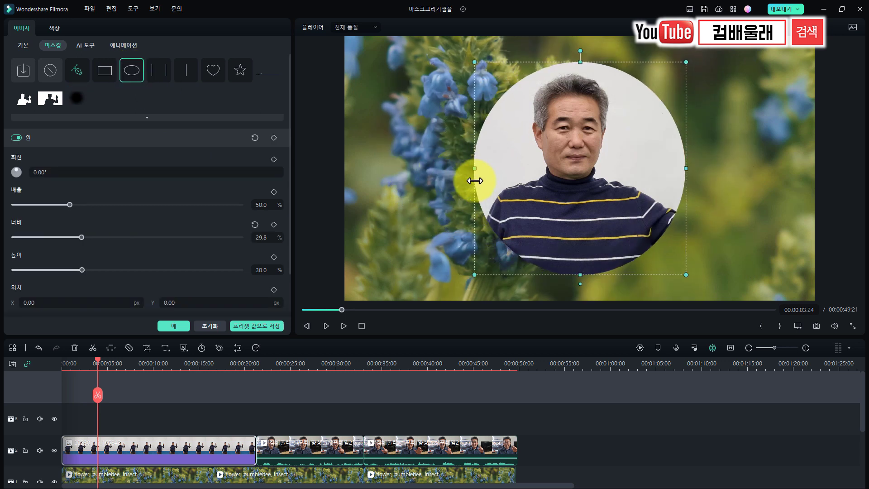
drag(588, 188, 571, 189)
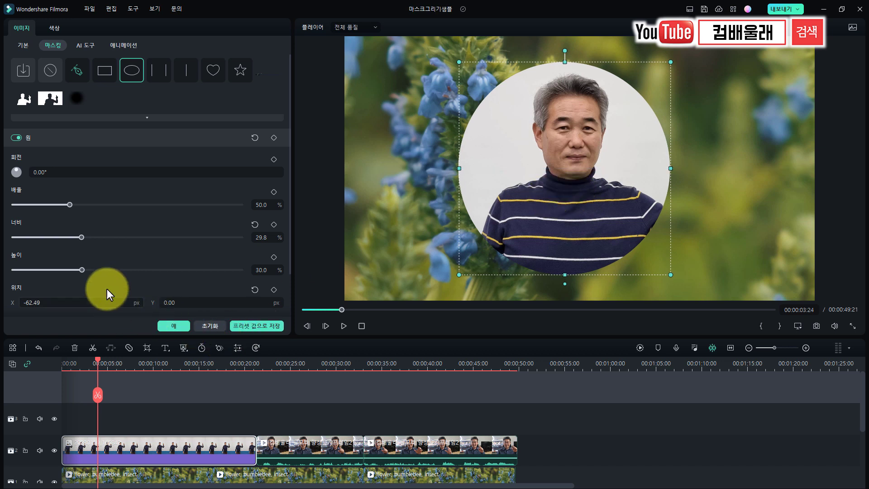
scroll(20, 282, down, 1)
drag(17, 284, 66, 287)
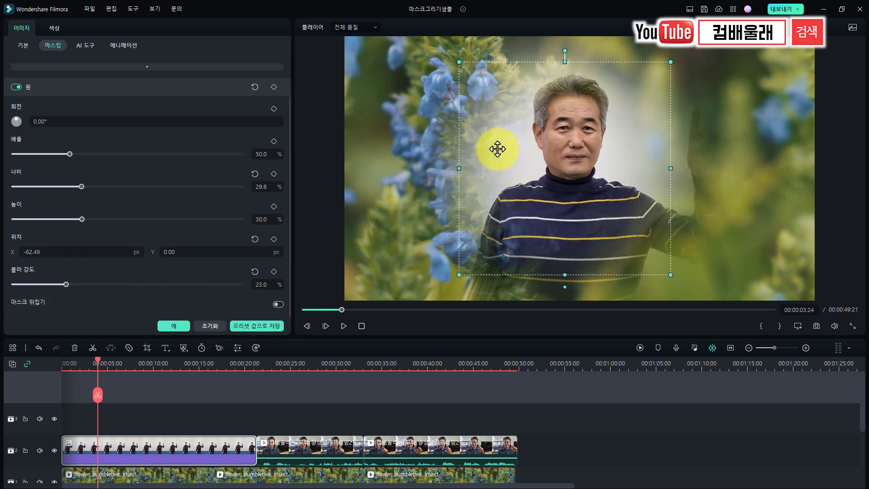
scroll(155, 119, up, 1)
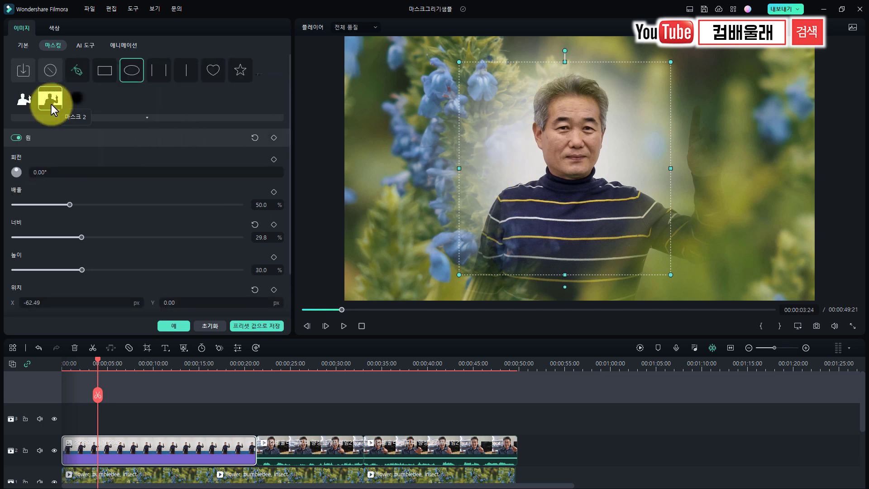
click(79, 100)
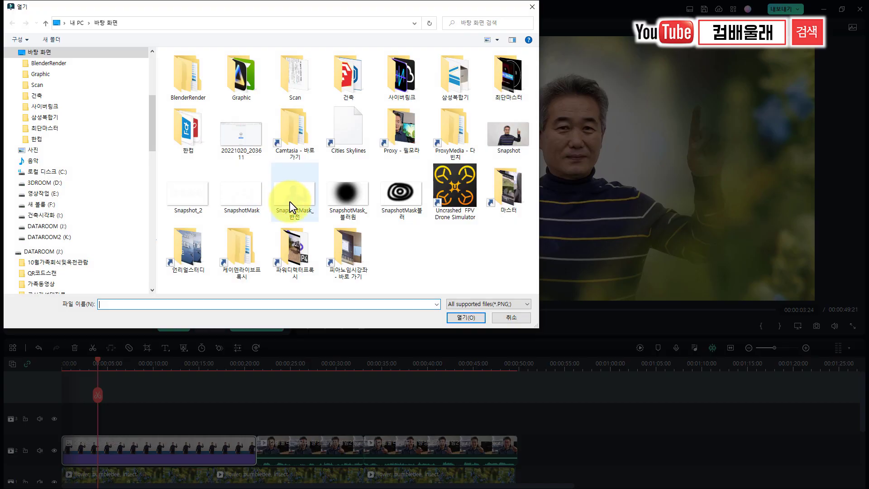
Import the SnapshotMask블러 image as custom mask 마스크 4 and apply it to the photo
click(402, 191)
click(458, 317)
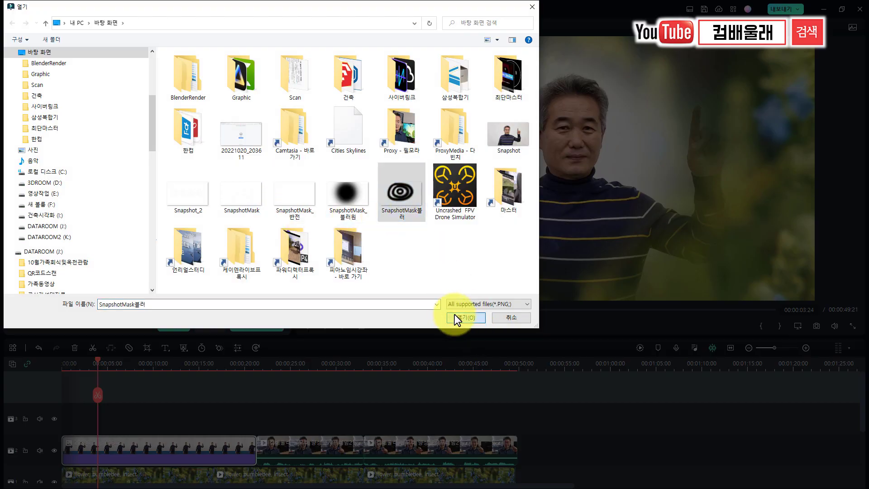
click(487, 257)
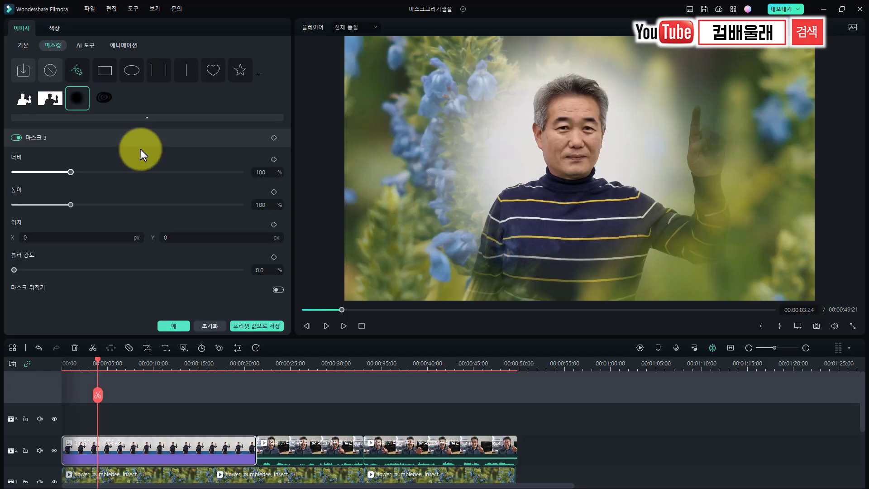
click(106, 98)
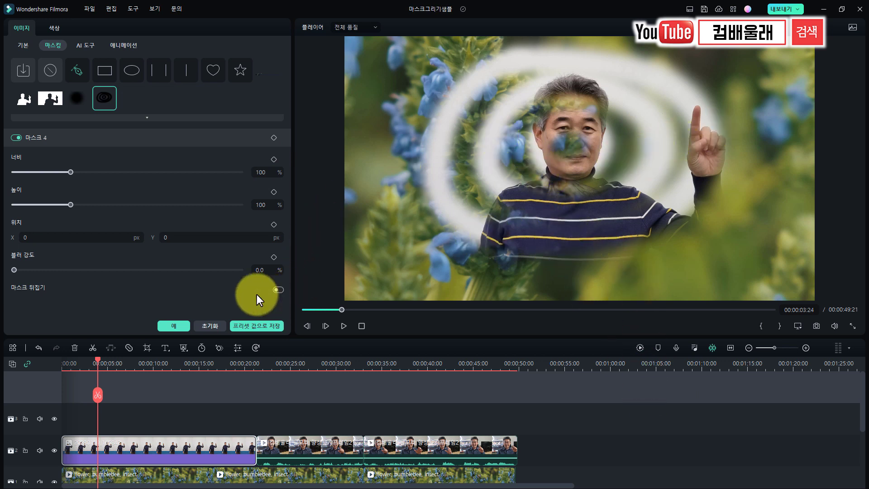
Add a basic title on the timeline just after the last clip, at about 00:00:50:21
click(240, 400)
click(525, 362)
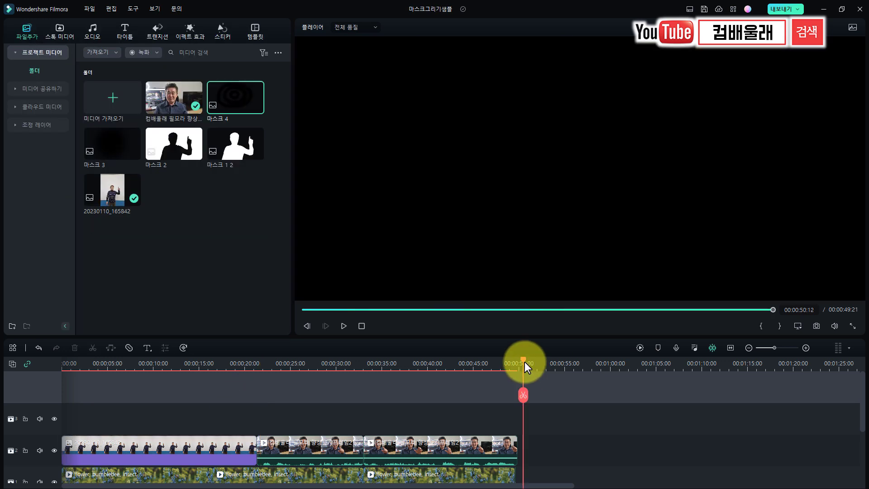
click(526, 364)
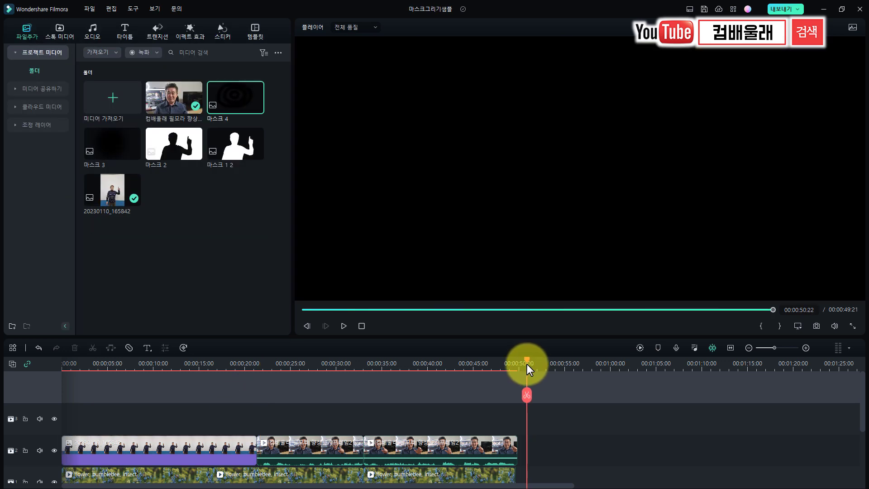
click(149, 349)
click(162, 363)
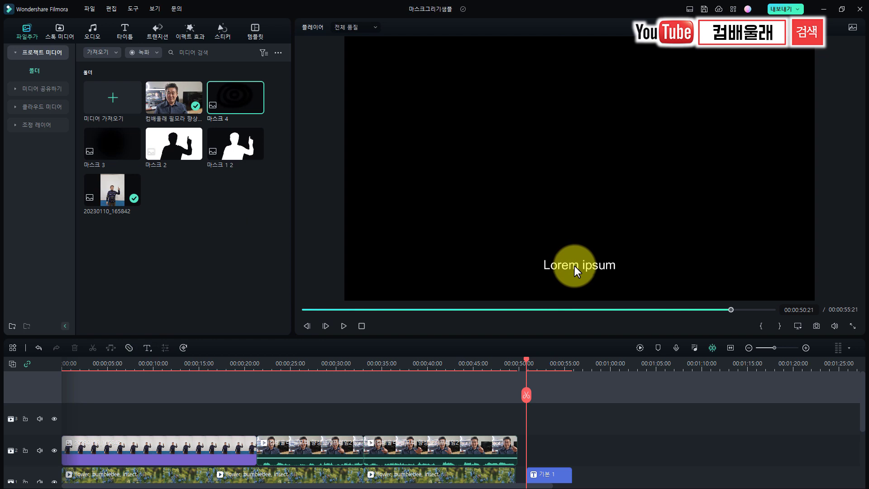
Replace the title's placeholder text with 컴배울래 and copy the new text
click(545, 475)
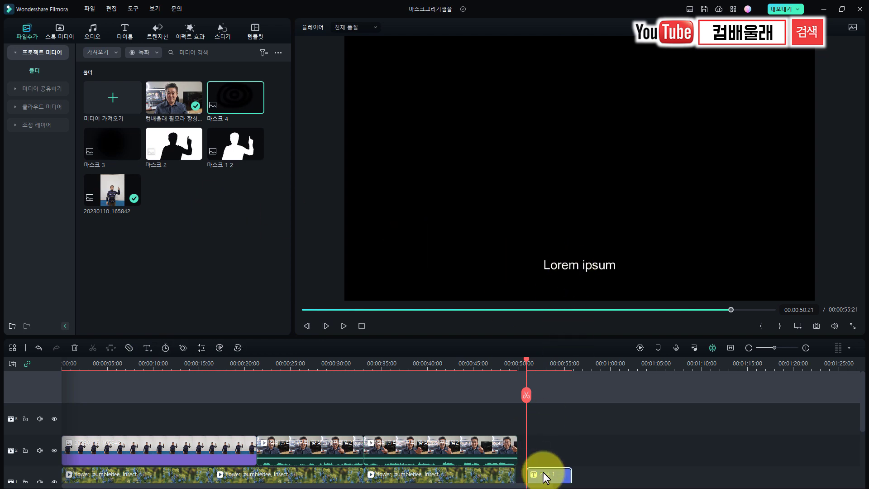
double_click(545, 476)
drag(72, 87, 8, 91)
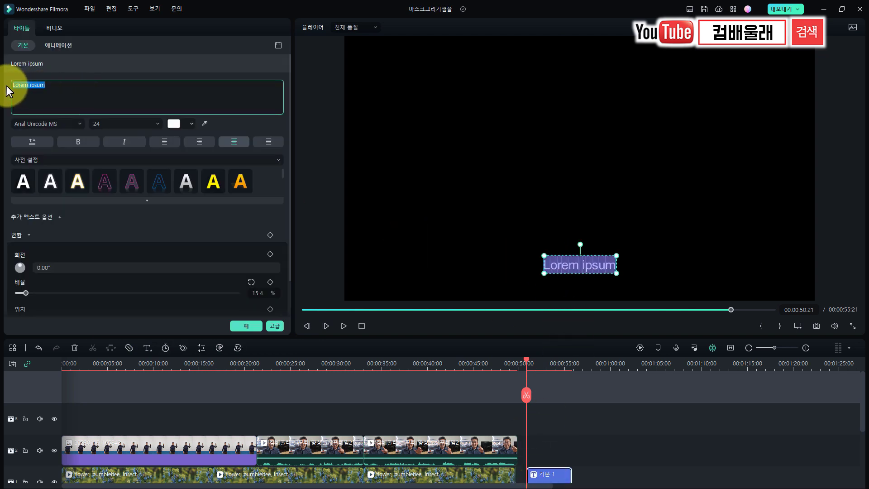
key(BackSpace)
text(컴배울래)
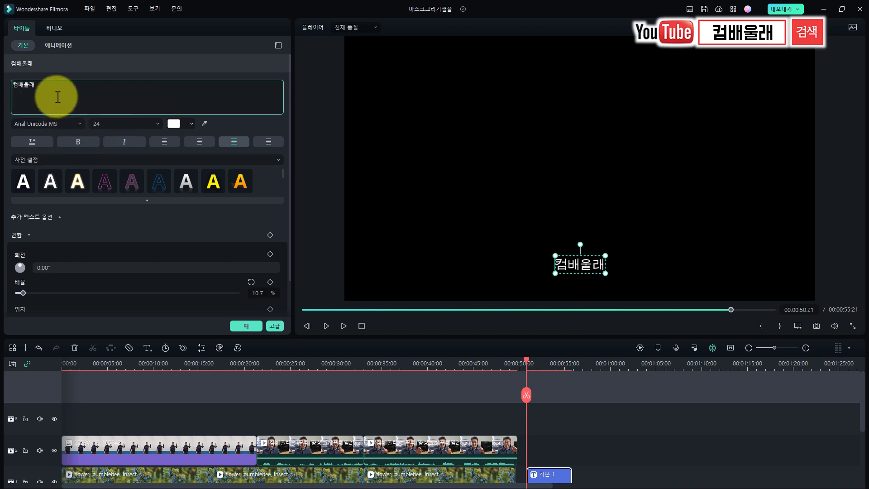
drag(58, 91, 7, 86)
key(ctrl+c)
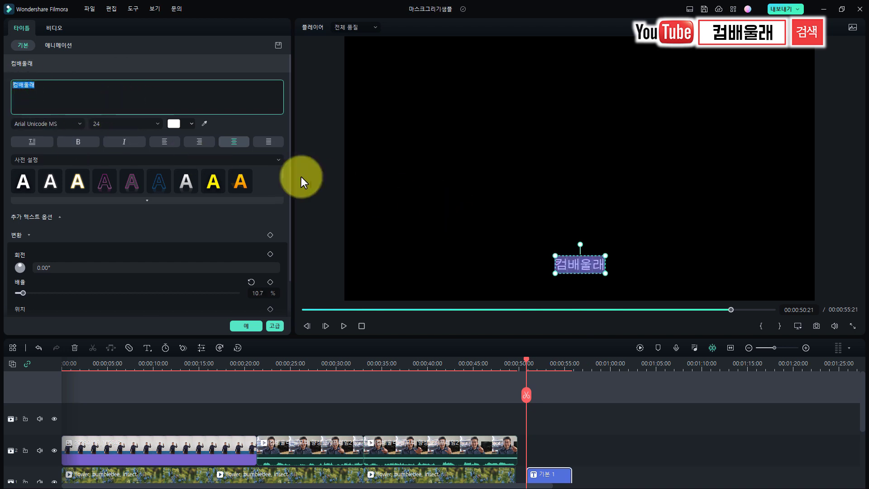
Enlarge the title to about font size 166 near the frame's centre and set its font to 배달의민족 주아
drag(605, 256, 739, 189)
drag(558, 198, 543, 194)
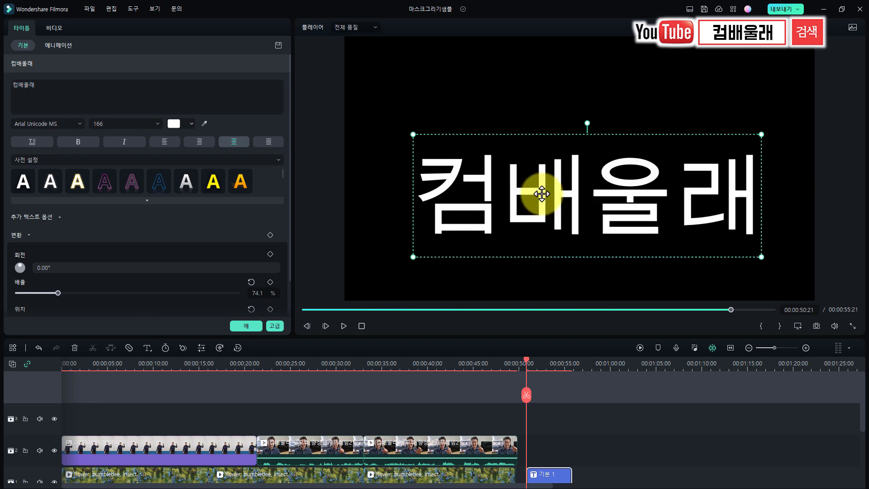
click(68, 124)
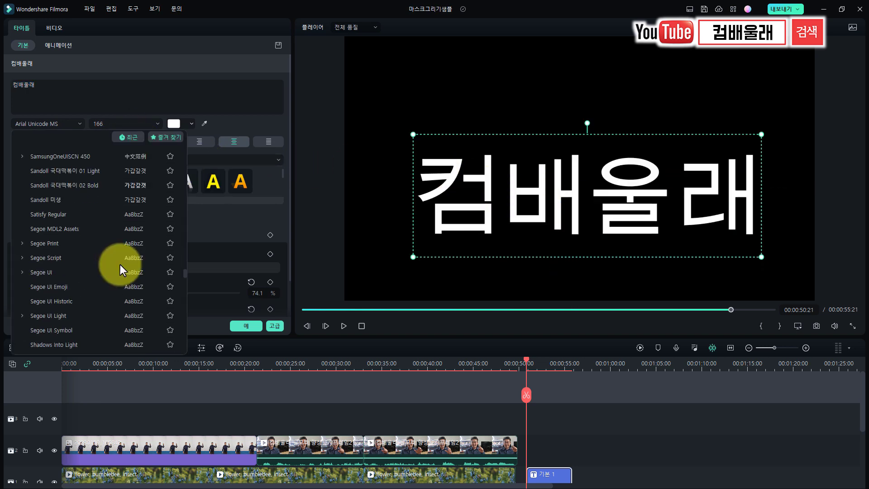
scroll(122, 266, down, 10)
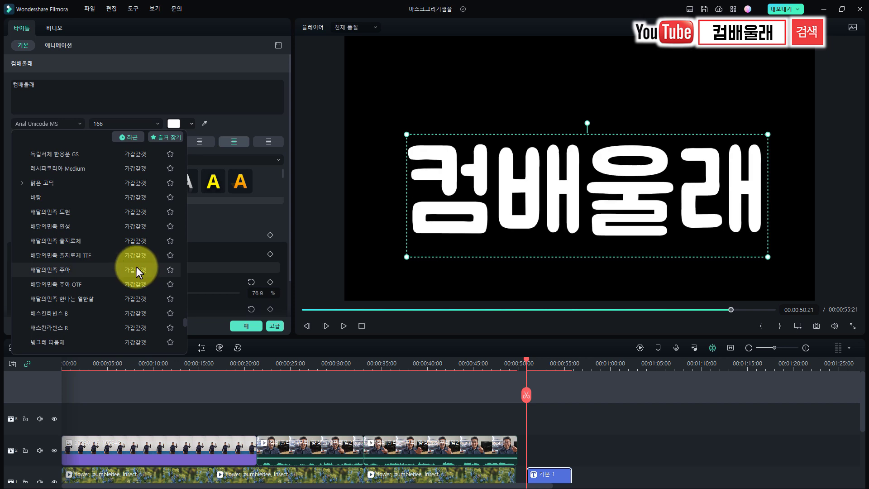
click(137, 270)
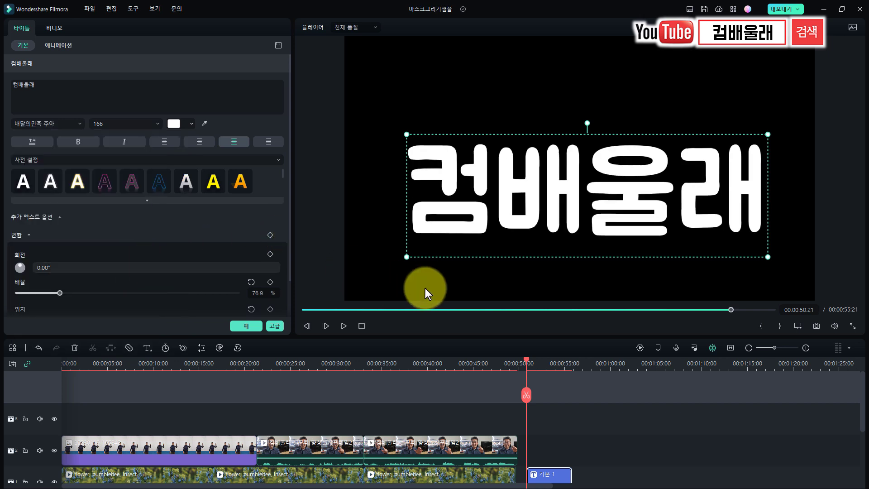
Take a snapshot of the title frame at about 00:00:52:13
click(552, 420)
drag(549, 361, 542, 367)
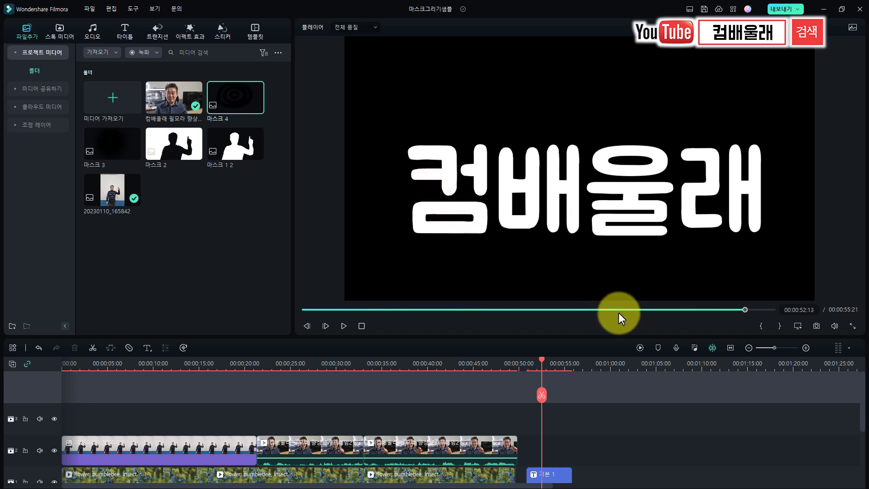
click(816, 326)
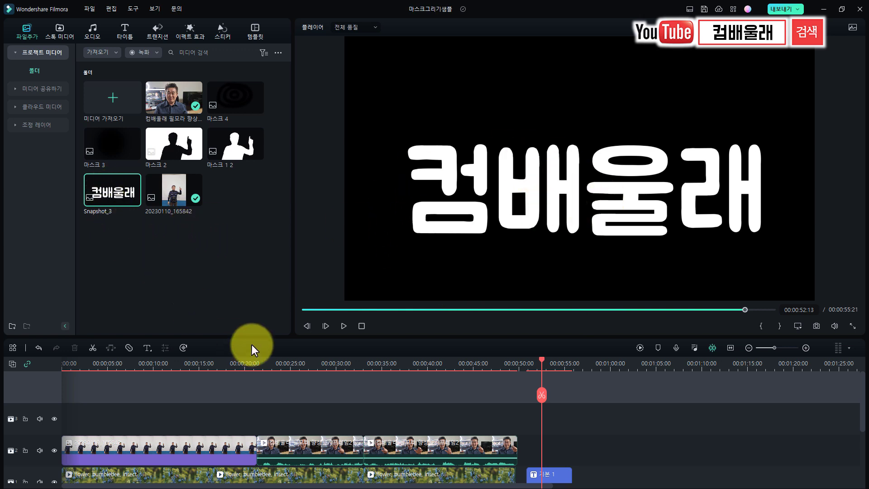
mouse_move(118, 194)
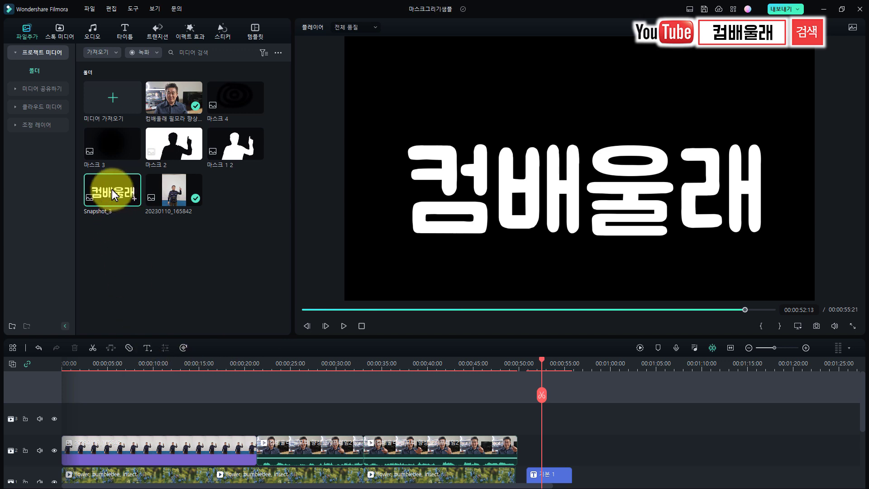
Import the Snapshot_3 image from the desktop as a custom mask for the photo clip, naming it 컴배울래
click(121, 362)
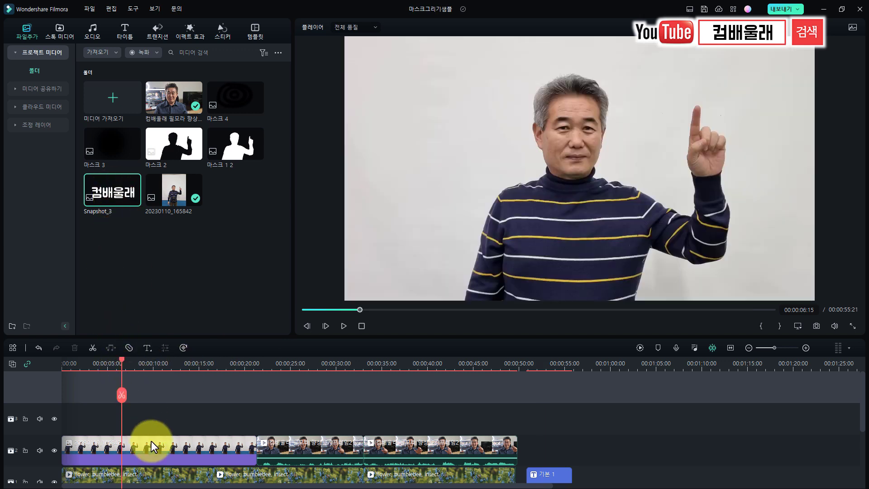
double_click(142, 447)
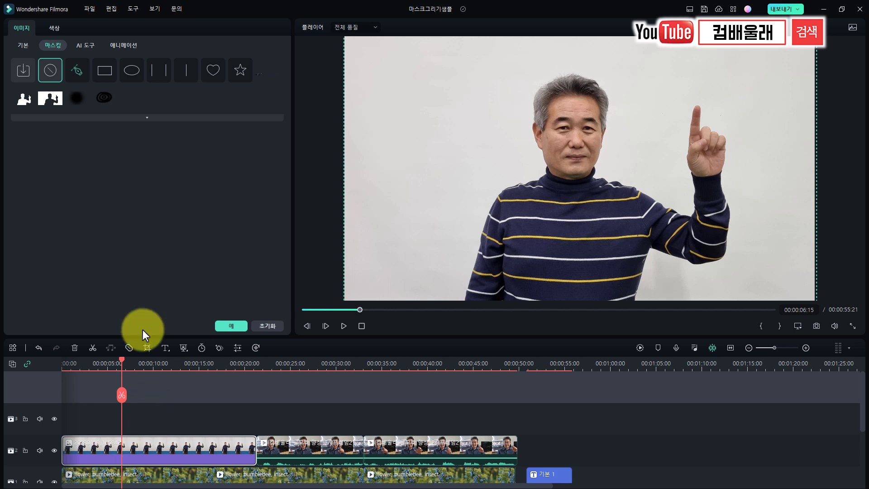
click(20, 69)
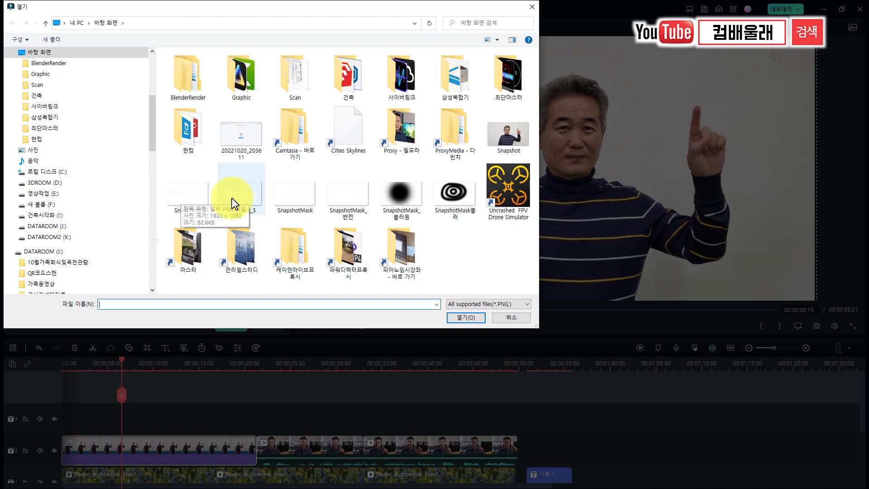
click(244, 194)
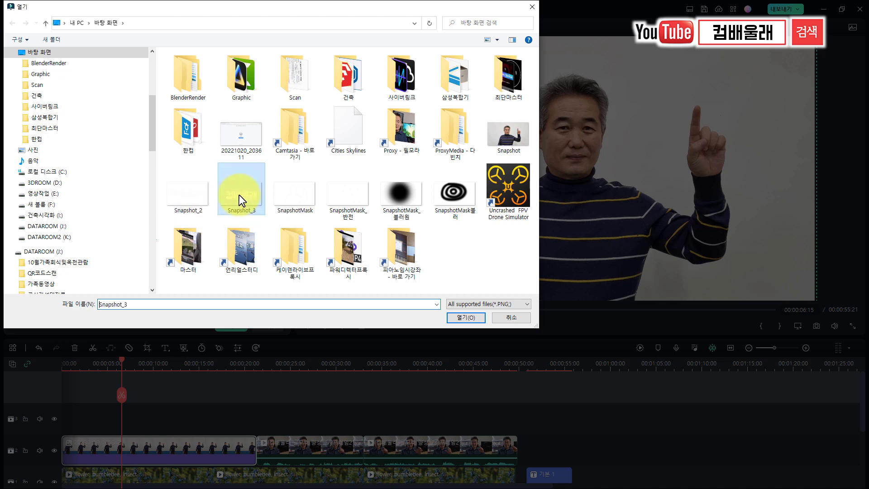
click(459, 317)
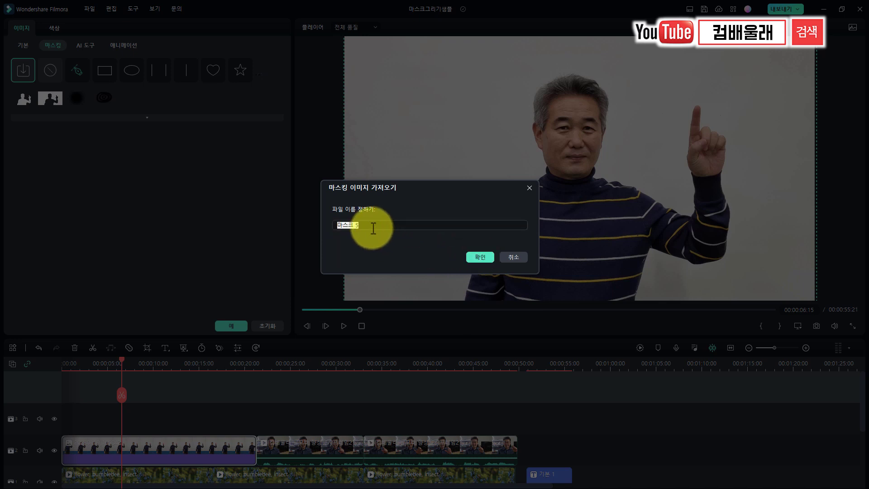
key(ctrl+v)
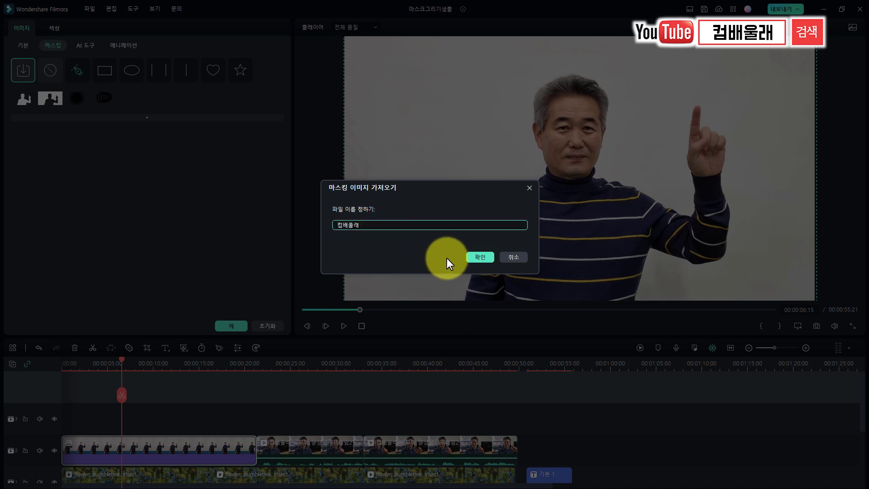
click(479, 257)
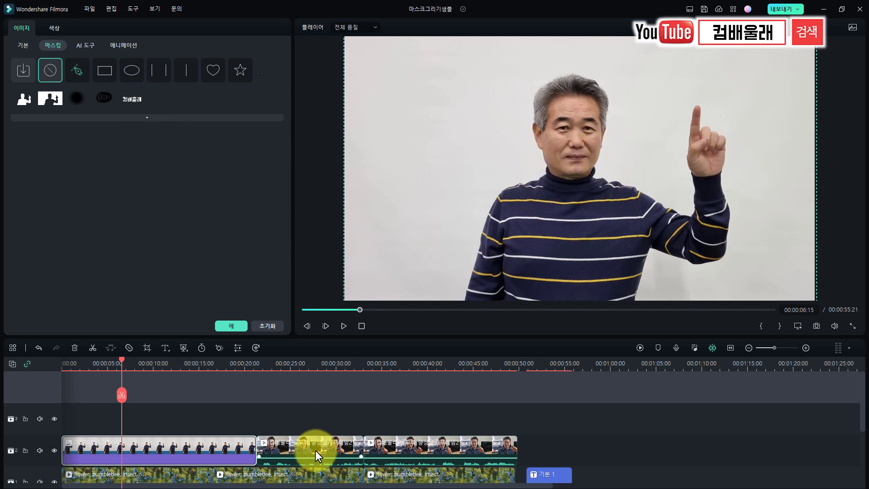
Apply the 컴배울래 mask to the photo clip and invert it
click(134, 101)
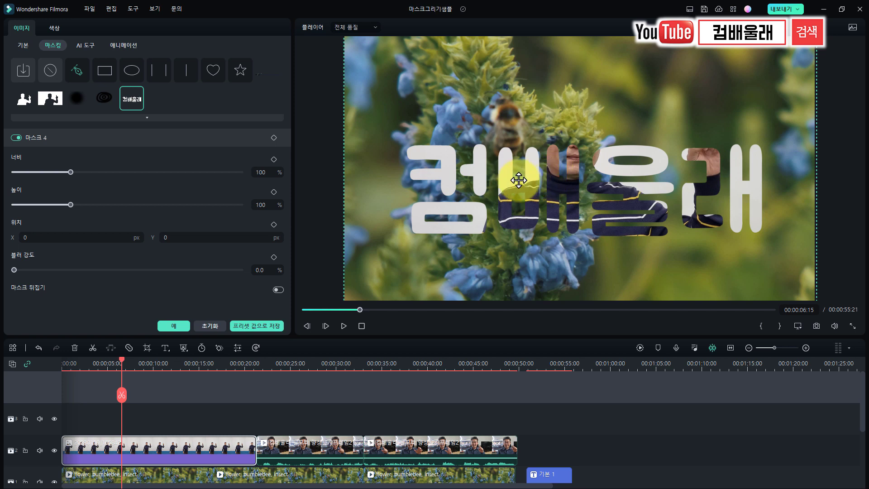
mouse_move(14, 270)
mouse_down()
mouse_move(254, 286)
mouse_move(12, 259)
mouse_move(56, 267)
mouse_move(173, 279)
mouse_move(1, 250)
mouse_move(107, 262)
mouse_move(7, 252)
mouse_move(21, 262)
mouse_up()
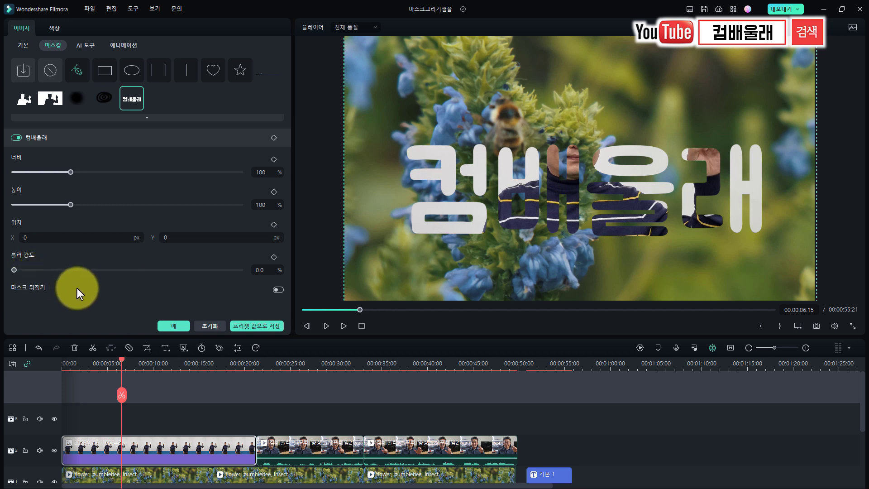
click(278, 289)
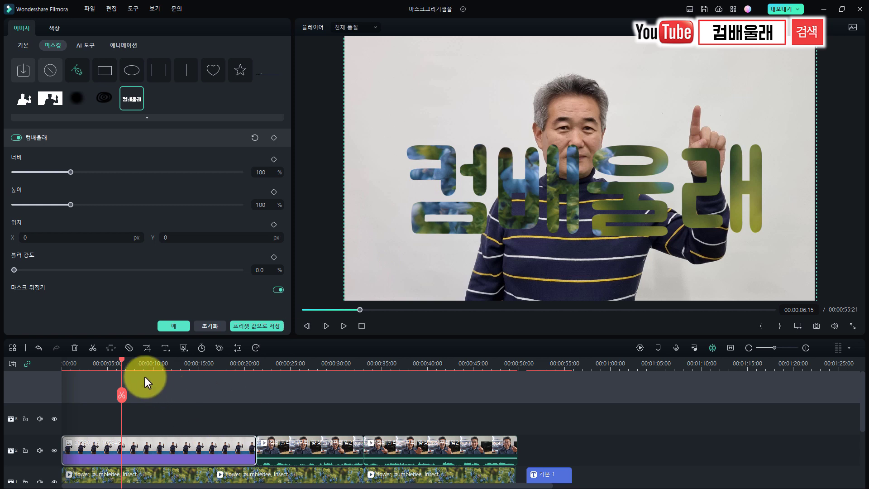
Try the blurred circle and ring masks on the first talking-head video clip at 00:00:24:20, settling on the 컴배울래 mask
drag(118, 359, 290, 407)
click(196, 360)
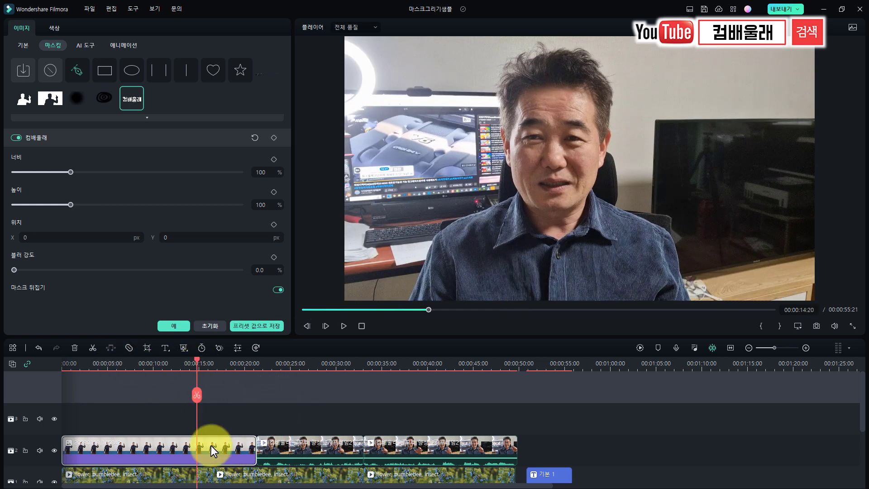
click(288, 364)
click(298, 446)
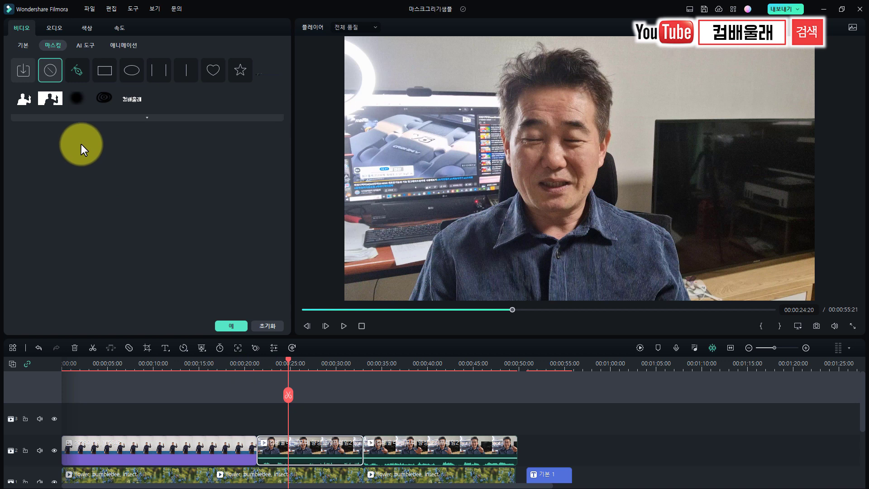
click(77, 99)
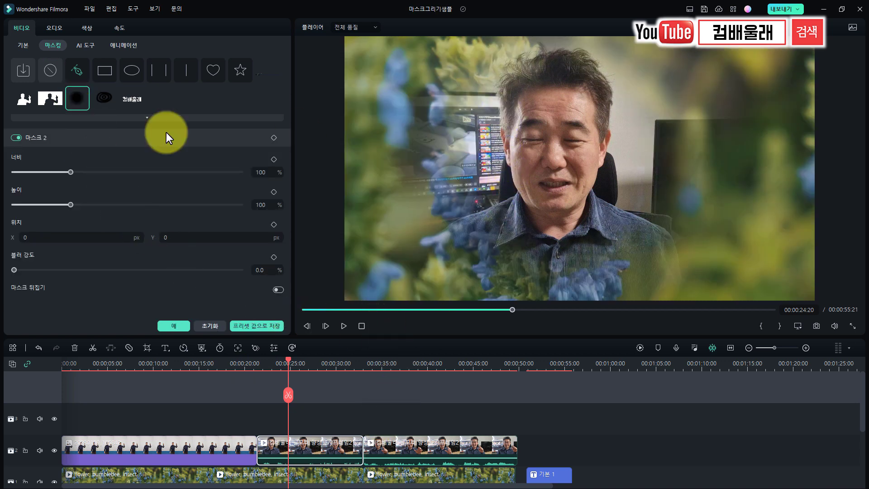
click(102, 99)
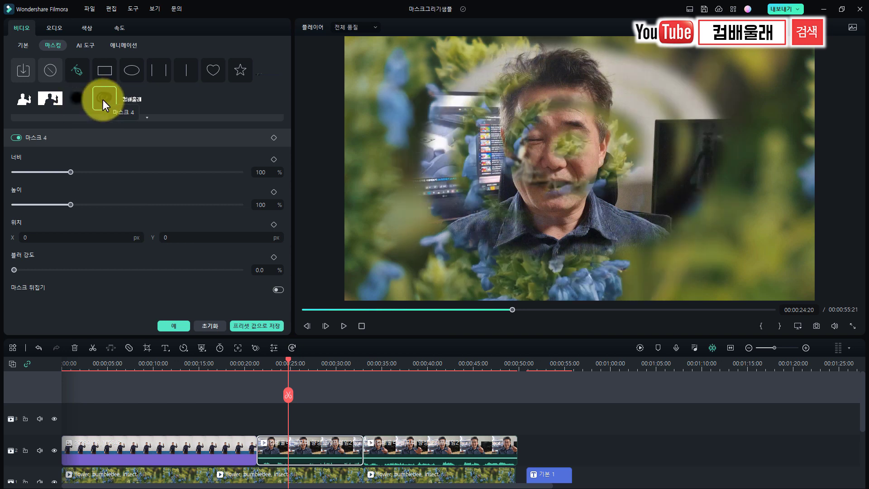
click(133, 100)
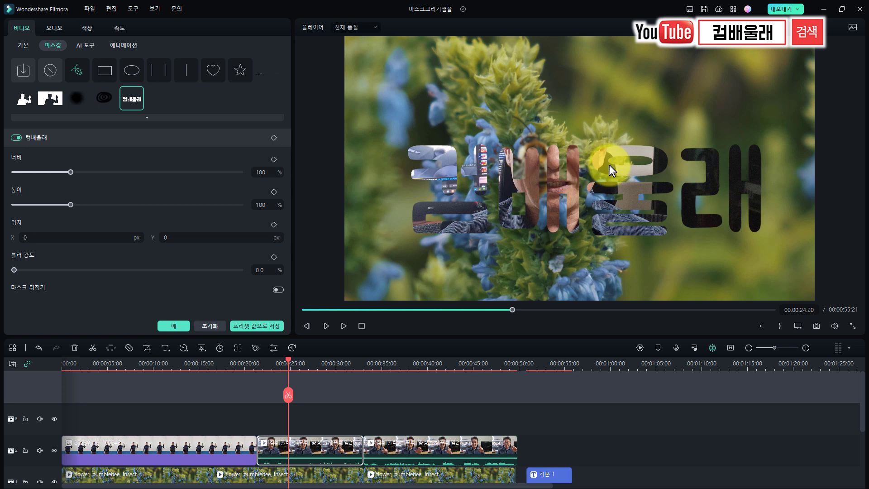
Play back the first video clip with the text mask applied
drag(286, 363, 260, 388)
key(space)
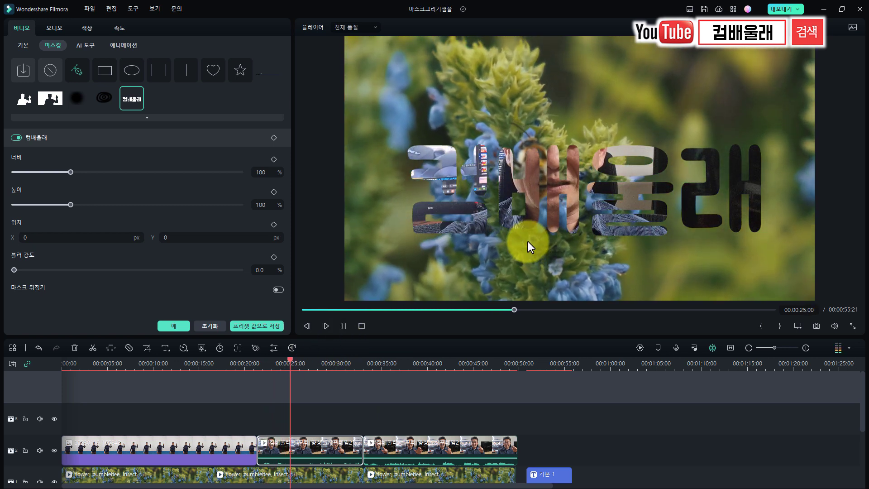
key(space)
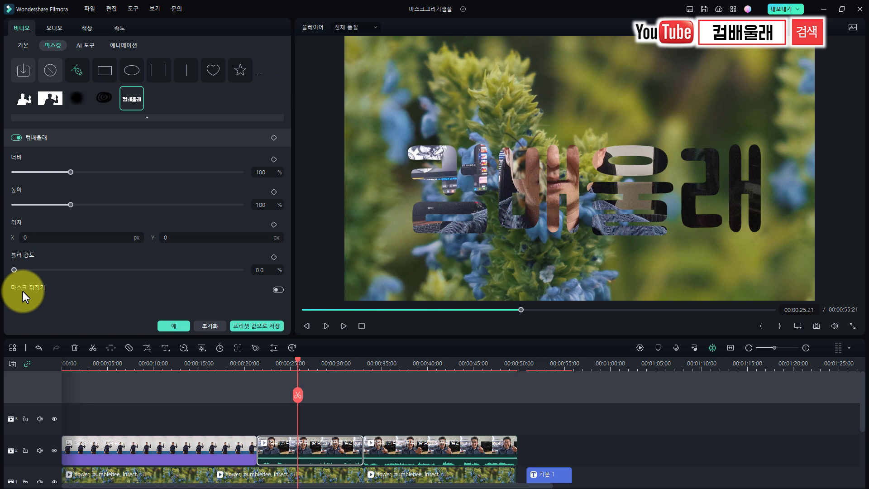
Invert the video clip's 컴배울래 mask, play the result, and slightly increase the mask's width and height
click(278, 290)
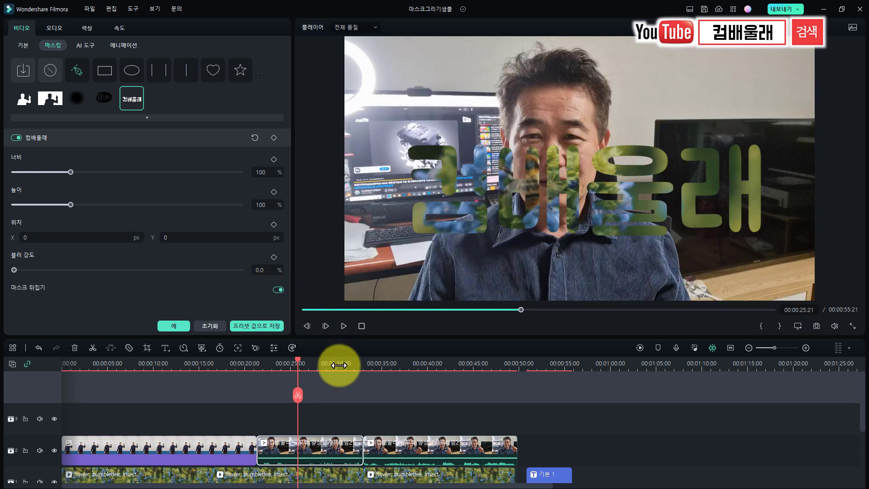
click(291, 366)
click(253, 376)
key(space)
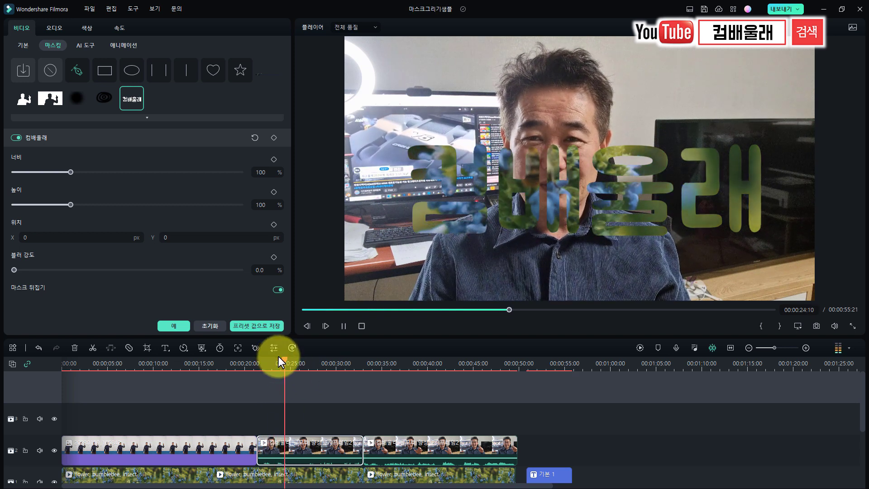
drag(72, 172, 83, 172)
drag(70, 205, 83, 205)
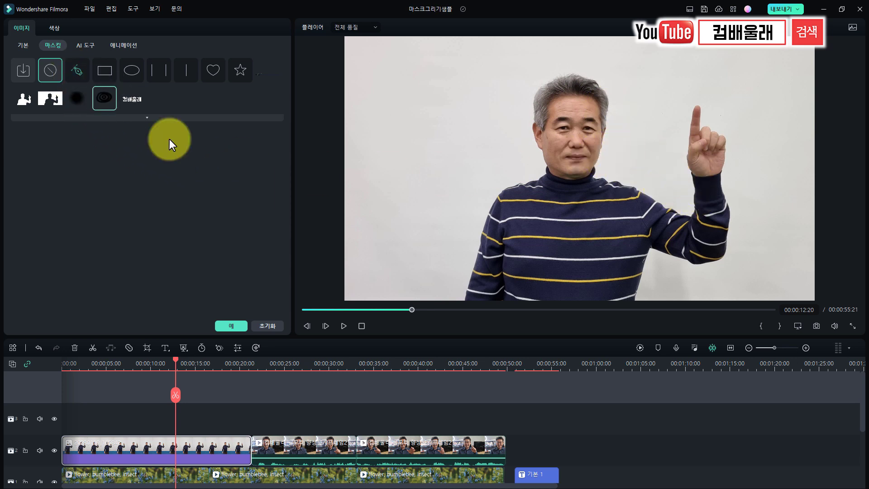
Start a drawn mask on the photo clip at 00:00:12:20, outlining the man from the frame's bottom edge up his lowered arm and shoulder to the neck
click(76, 71)
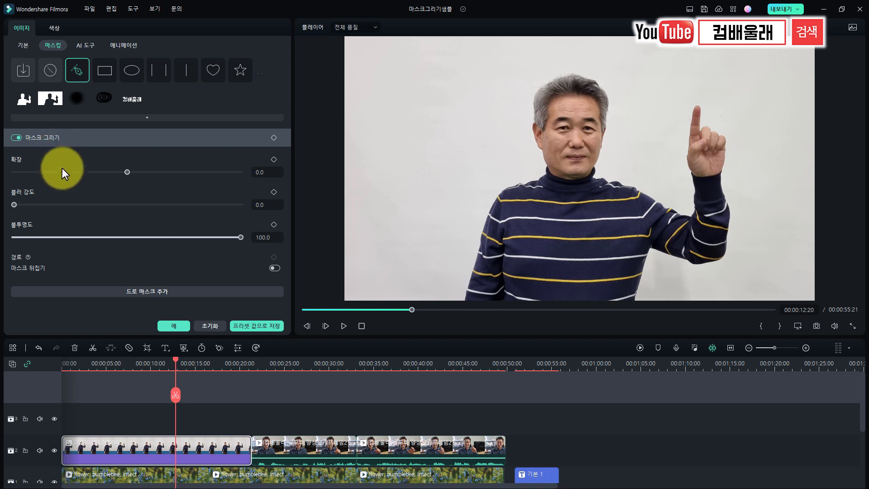
click(465, 299)
click(467, 288)
click(472, 273)
click(475, 259)
click(478, 245)
click(480, 236)
click(483, 229)
click(488, 215)
click(499, 194)
click(505, 187)
click(519, 184)
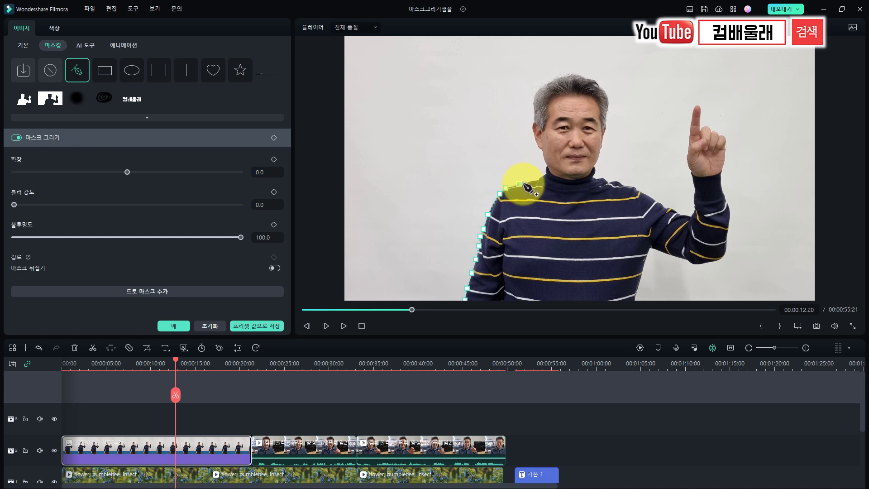
click(525, 183)
click(532, 180)
click(537, 179)
click(542, 175)
click(545, 171)
click(546, 167)
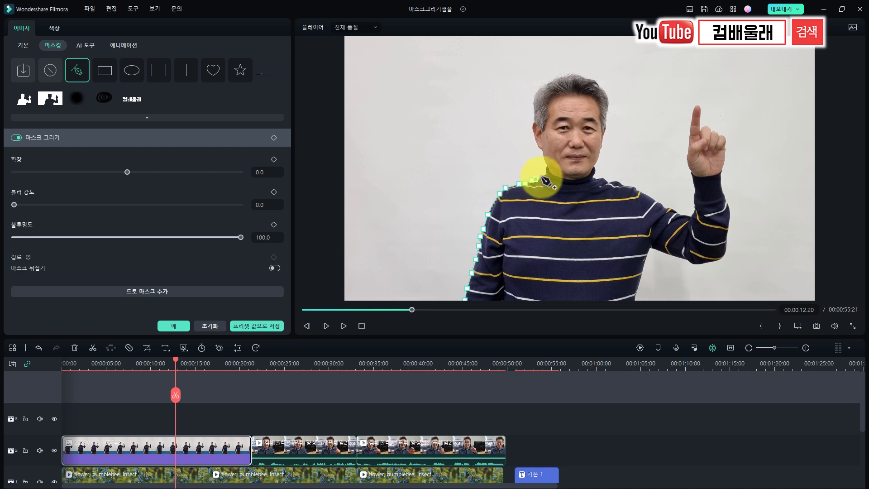
Set the preview zoom level to 100% and extend the mask outline up the neck and jaw to the ear
click(799, 326)
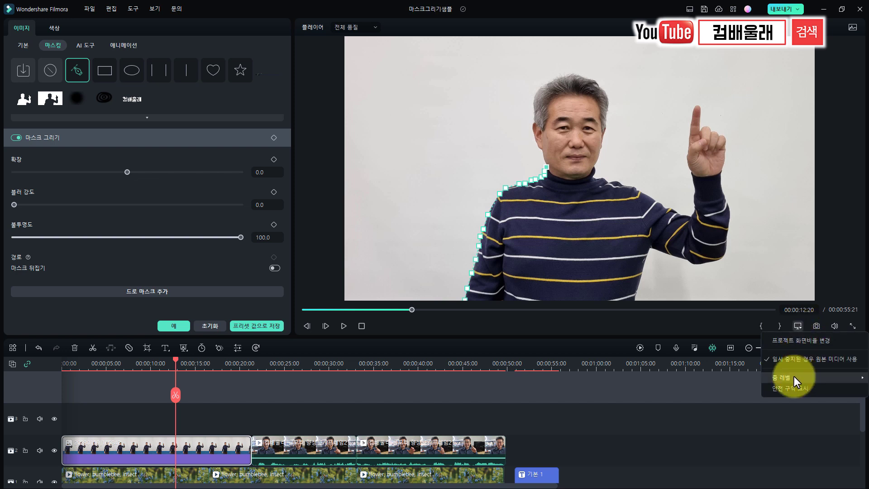
mouse_move(794, 376)
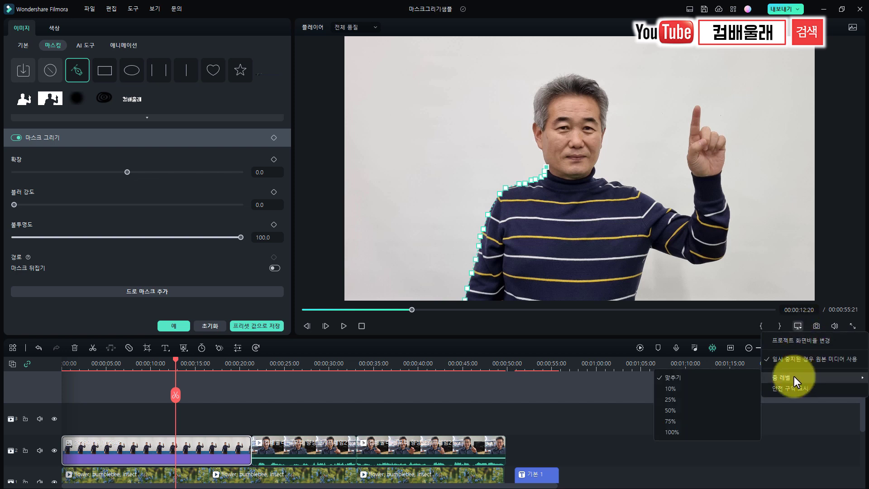
click(681, 431)
click(518, 166)
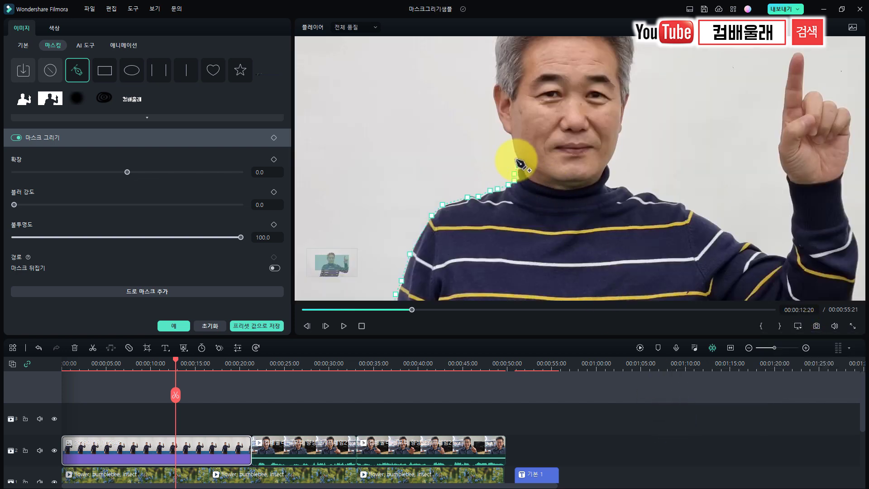
click(517, 158)
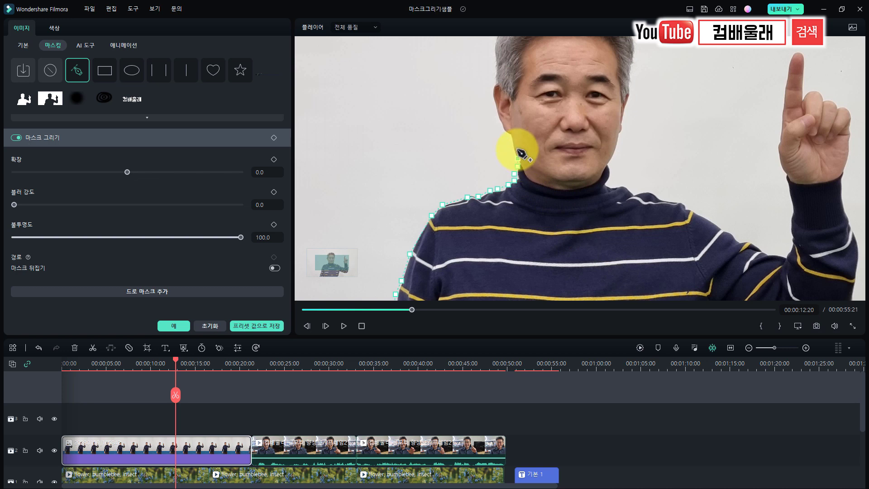
click(513, 146)
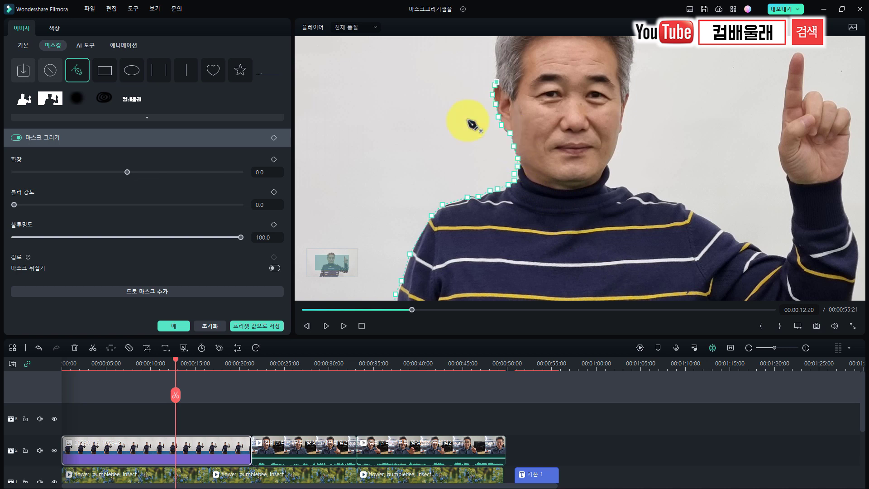
Continue the mask outline around the head, along the other shoulder and around the raised hand to the wrist
drag(329, 262, 333, 254)
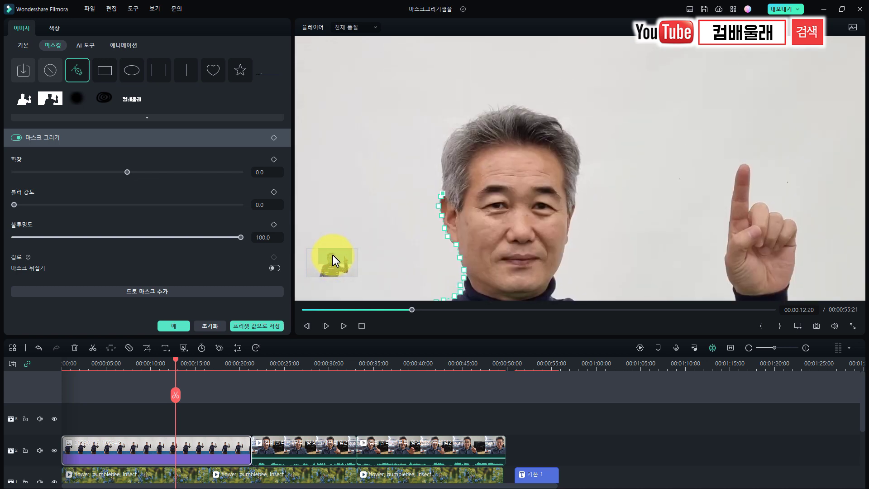
click(441, 186)
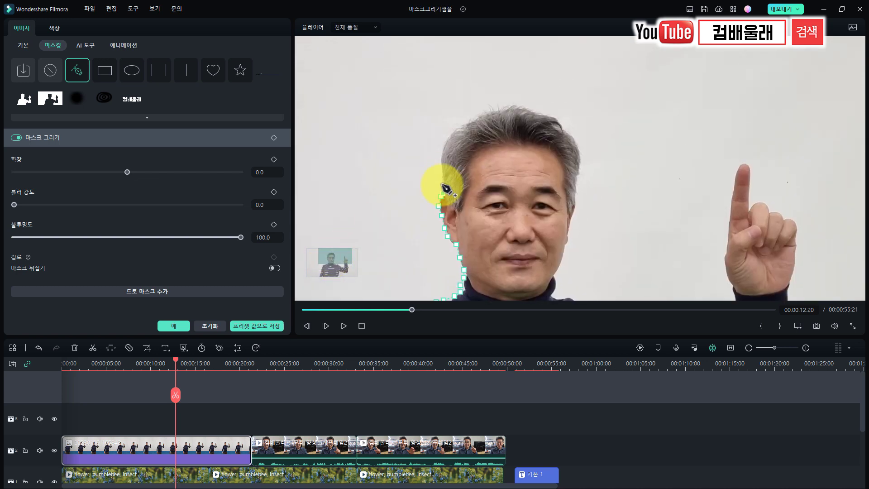
click(442, 152)
click(450, 140)
click(576, 170)
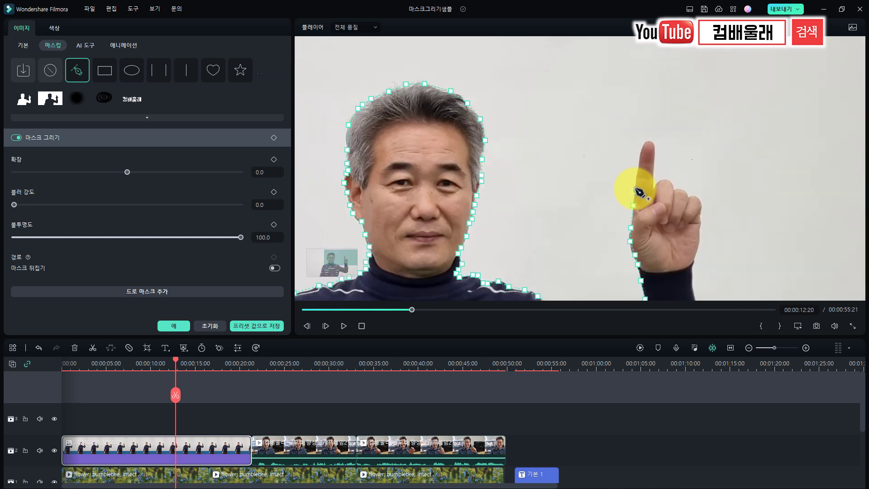
click(656, 155)
click(694, 196)
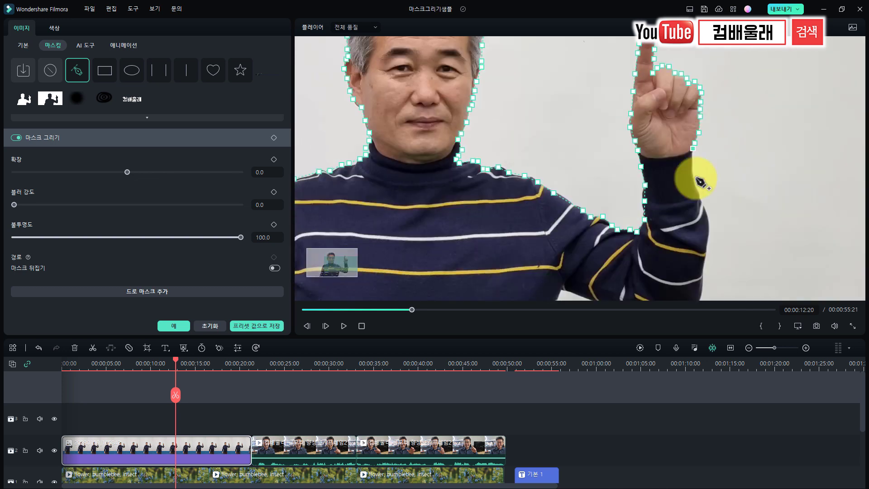
Extend the mask outline from the wrist down the outer edge of the raised forearm to the elbow
click(693, 148)
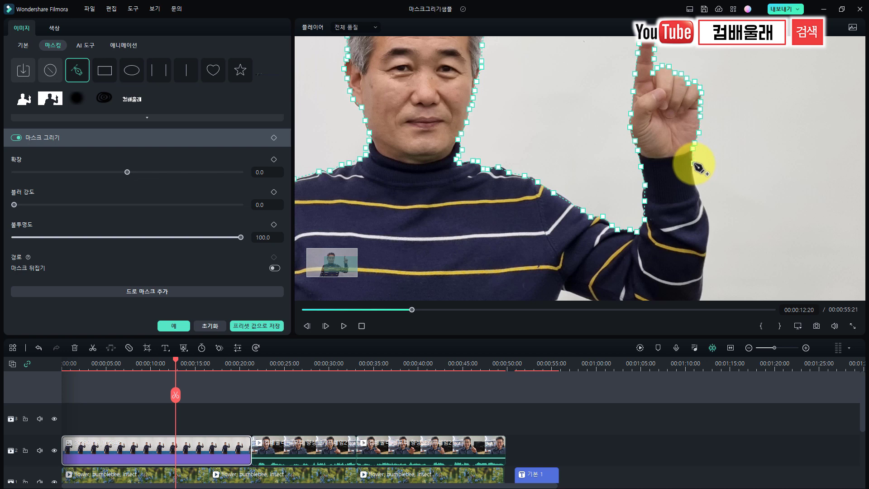
click(692, 158)
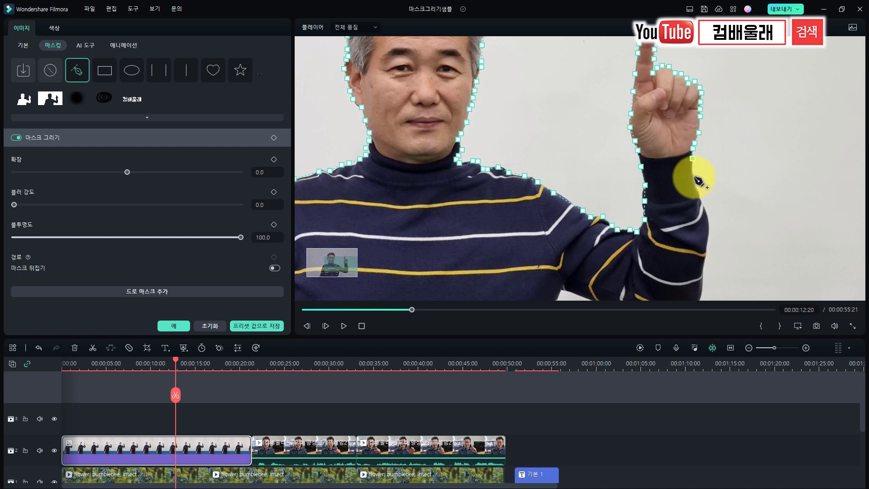
click(692, 175)
click(699, 189)
click(703, 207)
click(709, 222)
click(706, 249)
click(702, 275)
Extend the mask outline around the elbow, along the underside of the upper arm to the armpit and down the torso's side
scroll(693, 223, down, 2)
click(695, 223)
click(664, 231)
click(631, 228)
click(592, 214)
click(577, 209)
click(563, 205)
click(559, 204)
click(551, 235)
click(545, 256)
click(538, 278)
click(534, 294)
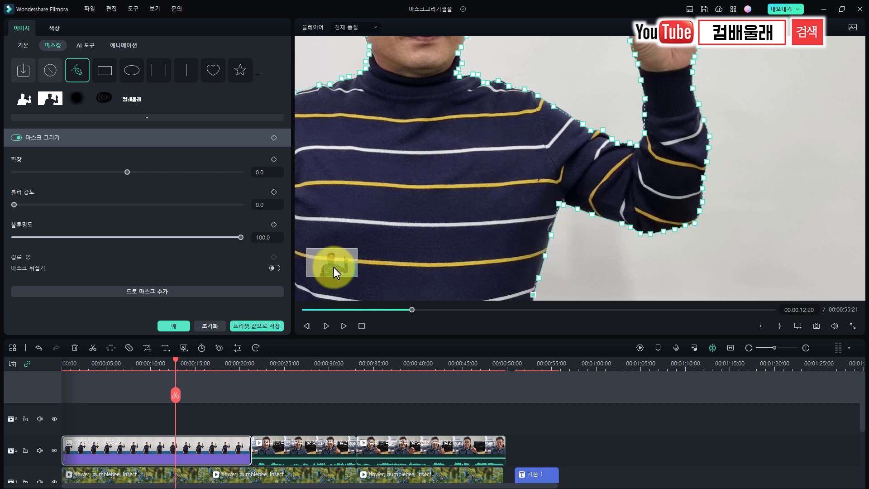
Set the preview zoom level to 맞추기 (fit) and extend the mask outline to the frame's bottom edge beside the waist
click(799, 326)
mouse_move(789, 375)
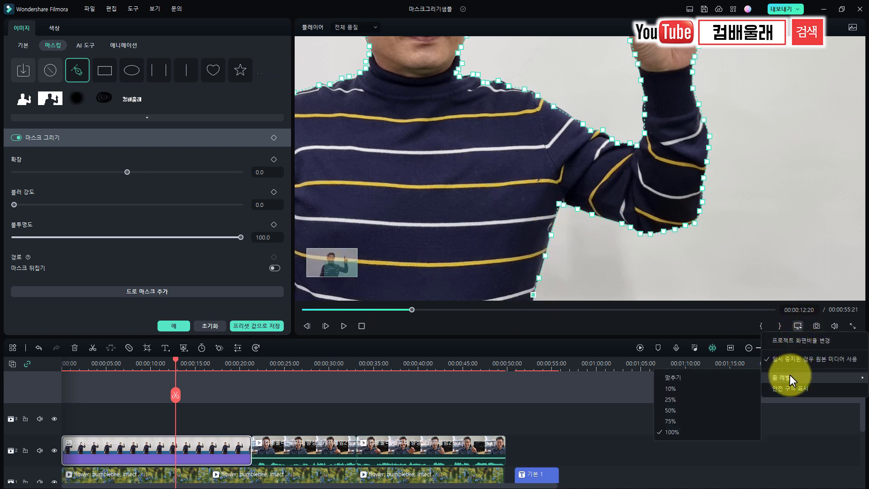
click(674, 376)
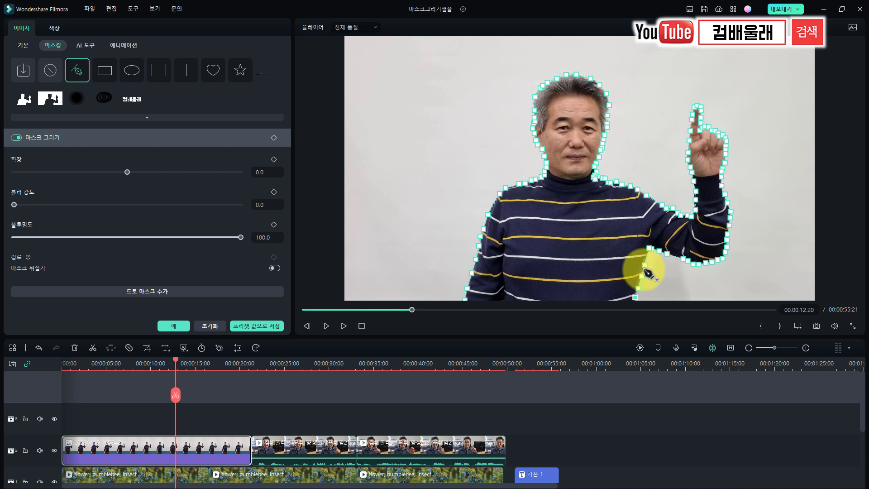
click(633, 305)
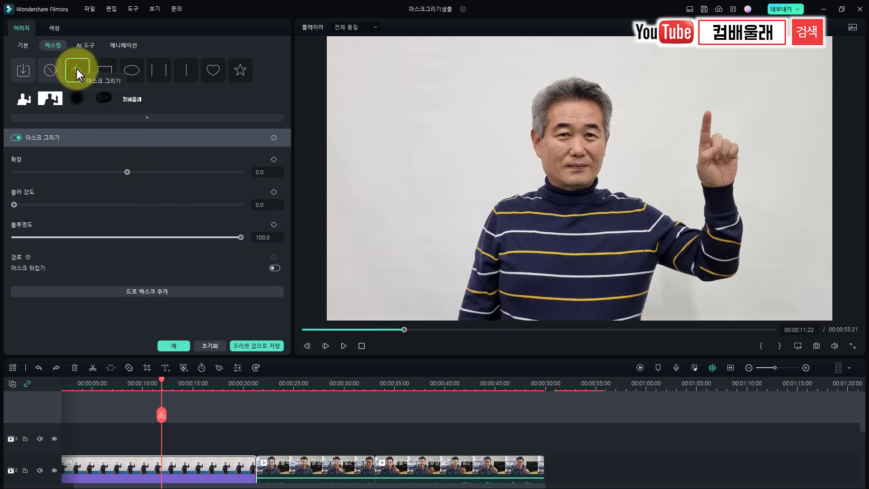
Remove the photo clip's drawn mask and start a new drawn mask on it
click(50, 73)
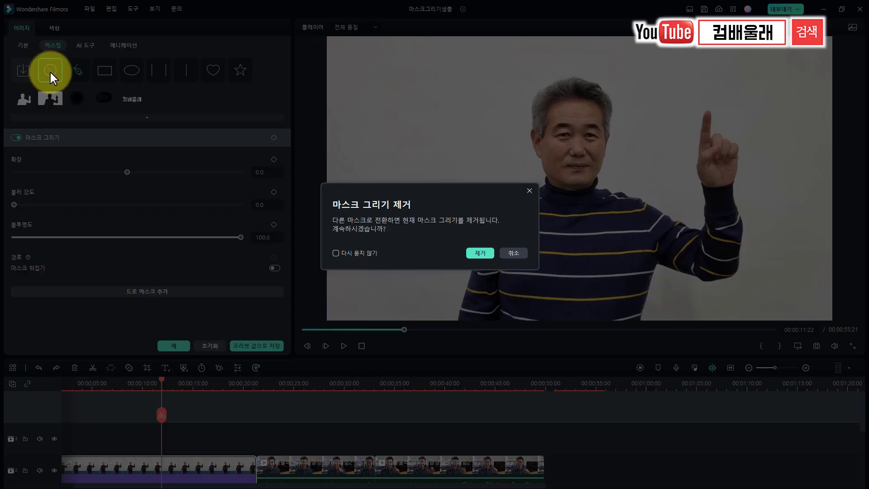
click(479, 253)
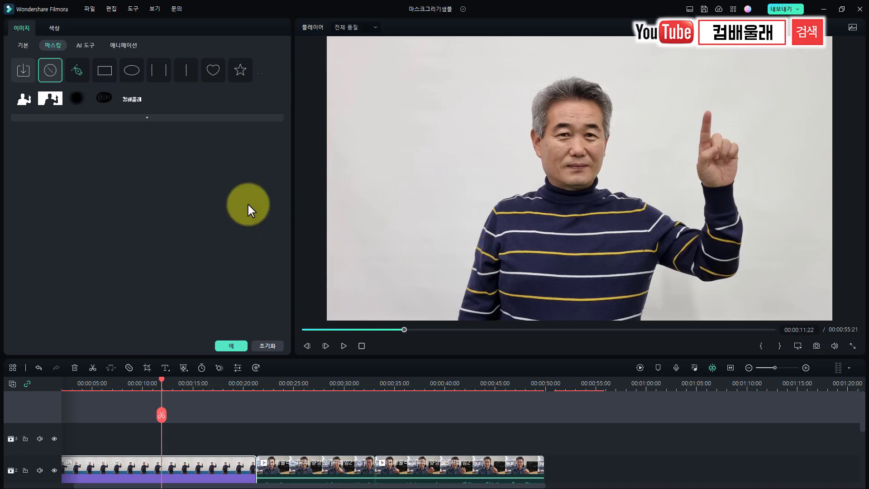
click(77, 70)
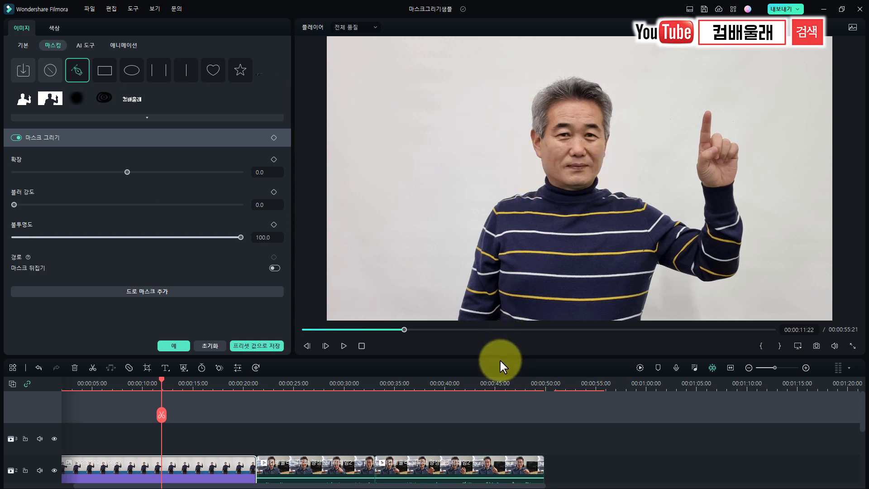
Outline the man loosely from the frame's bottom edge up the torso, under the raised arm and around the hand
click(457, 319)
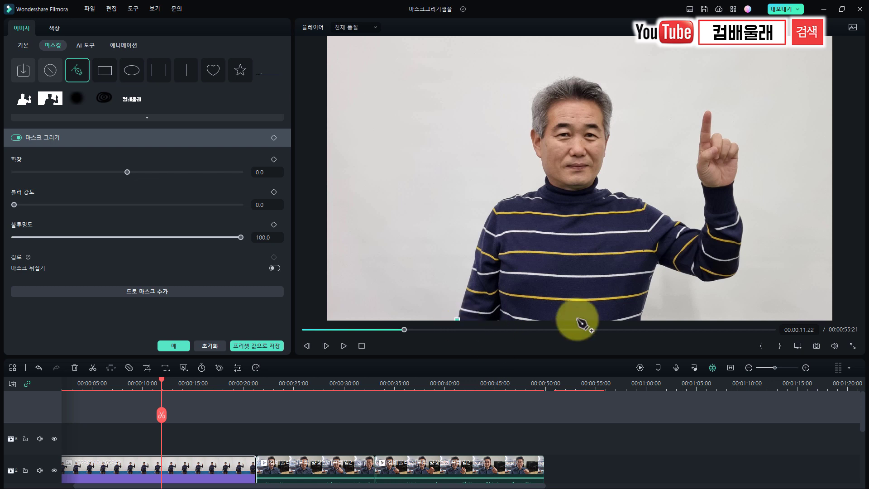
click(641, 319)
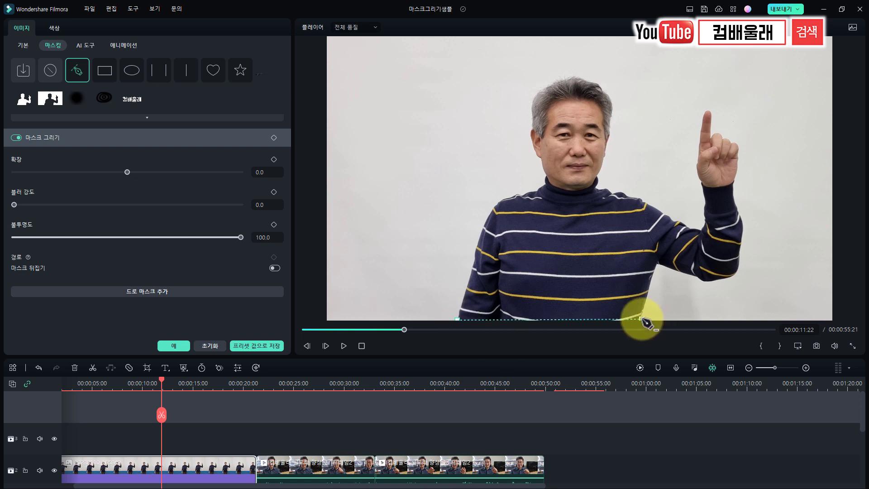
click(652, 288)
click(657, 272)
click(667, 271)
click(706, 285)
click(733, 282)
click(749, 261)
click(752, 232)
click(745, 198)
click(742, 168)
click(741, 132)
click(718, 109)
click(684, 154)
Continue the loose outline over the shoulder, around the head and down the lowered arm, closing it at the starting point
click(643, 187)
click(575, 72)
click(533, 81)
click(522, 108)
click(520, 136)
click(531, 171)
click(499, 192)
click(473, 213)
click(460, 257)
click(455, 303)
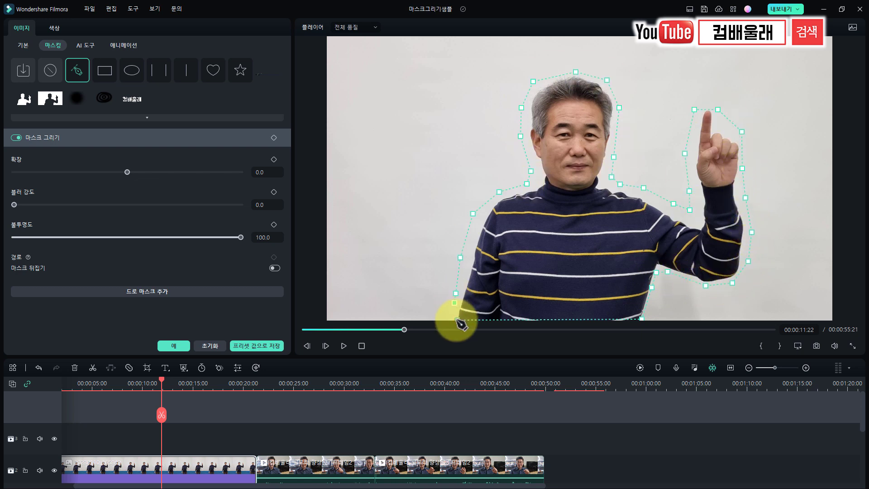
click(457, 319)
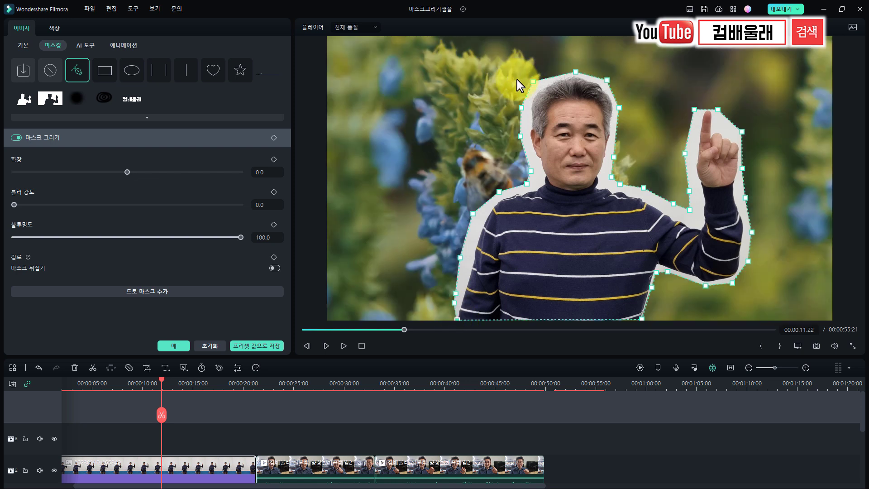
Move the mask points on the lowered-arm side of the head closer to the hair and face
drag(521, 108, 529, 113)
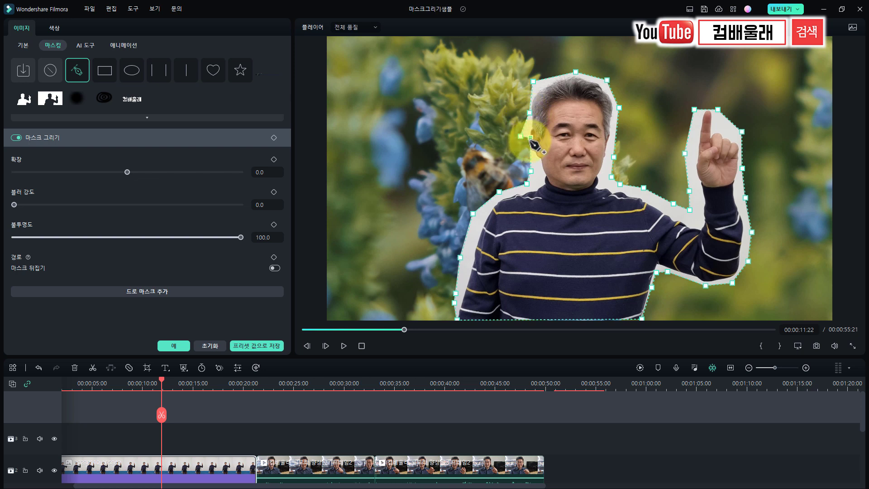
drag(521, 136, 529, 143)
drag(576, 72, 538, 84)
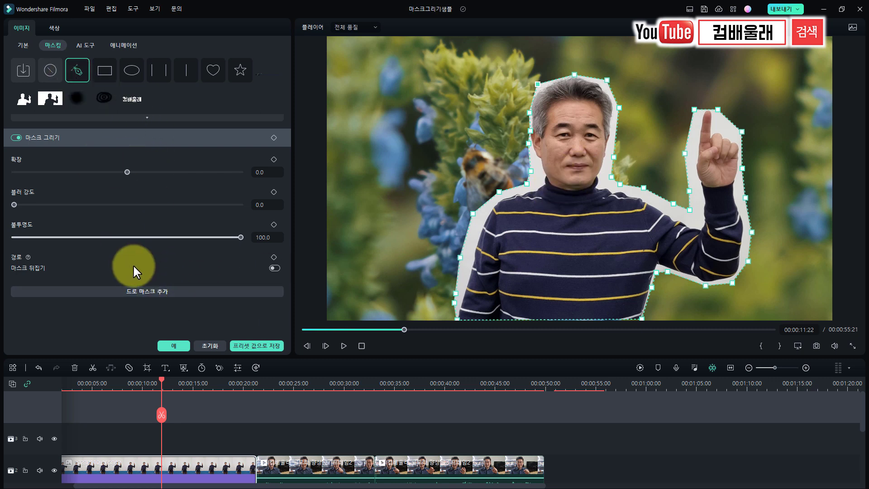
Add and enable a second drawn mask, and draw a closed four-corner shape around the man's head
click(153, 291)
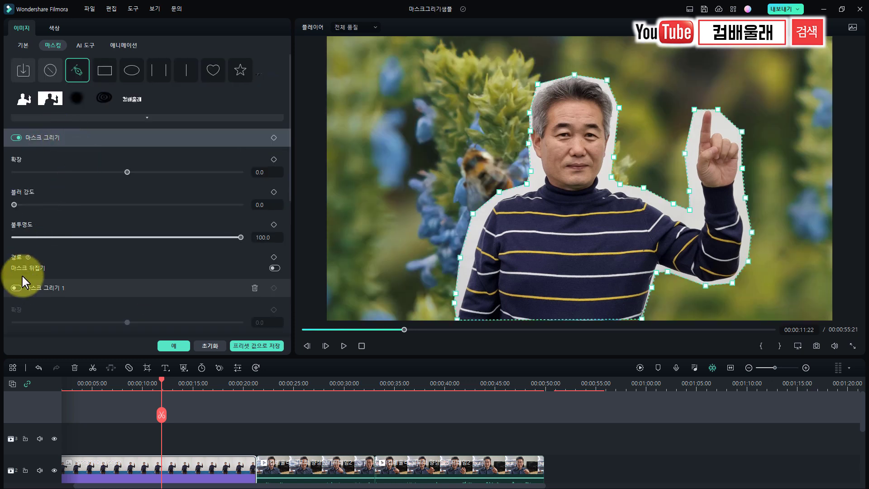
click(19, 288)
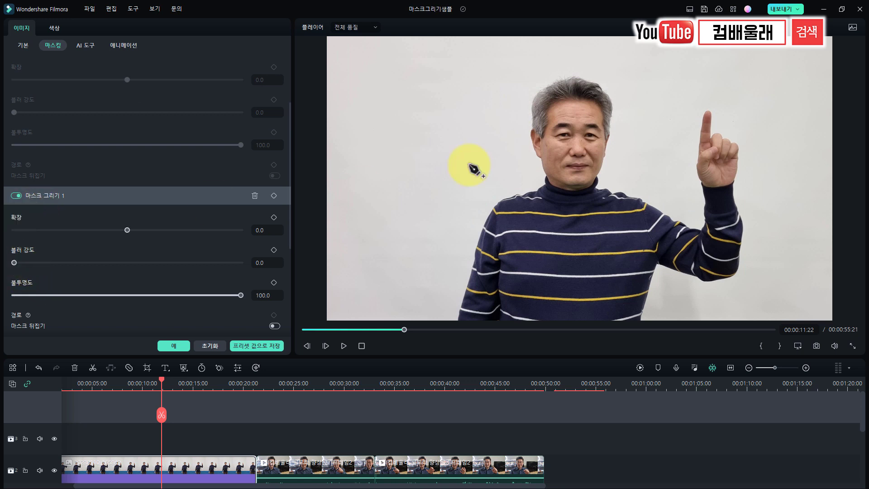
click(478, 66)
click(672, 64)
click(667, 163)
click(480, 174)
click(478, 66)
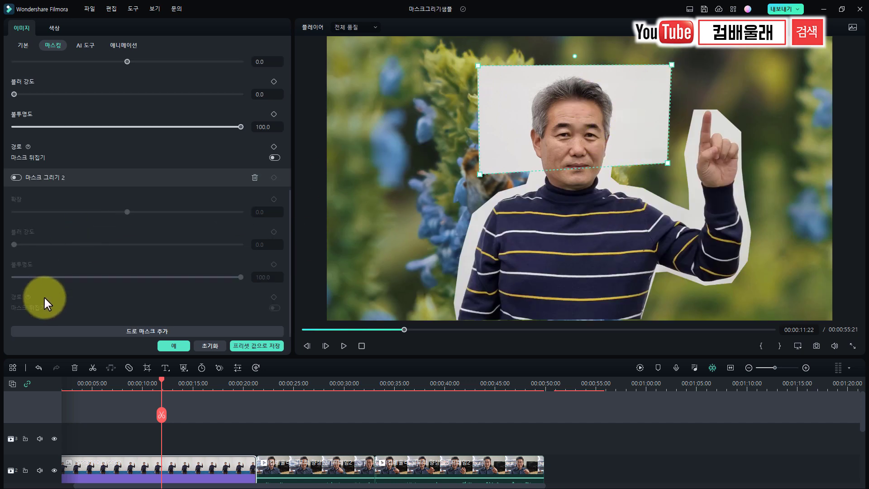
Enable a third drawn mask and draw a closed eight-sided shape around the lowered arm and part of the torso
click(16, 177)
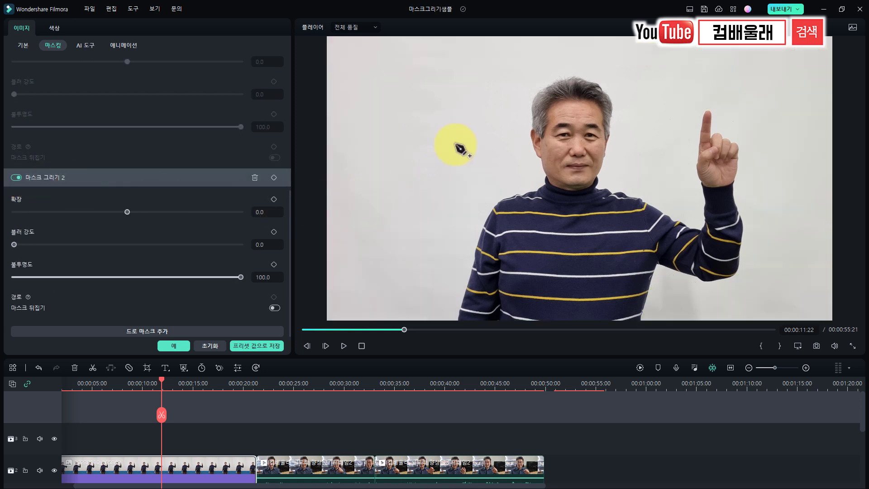
click(455, 219)
click(499, 209)
click(542, 219)
click(560, 267)
click(533, 296)
click(461, 302)
click(442, 290)
click(441, 268)
click(452, 219)
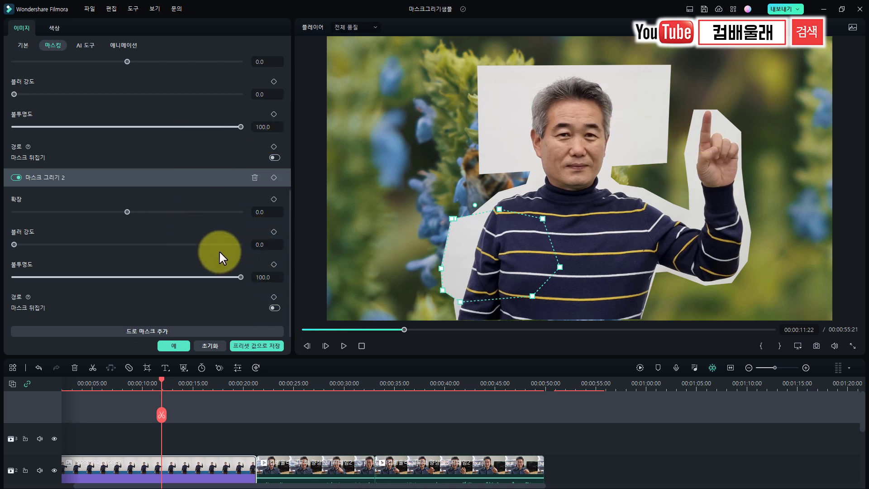
Draw a mask outline around the seated man in the first video clip at 00:00:29:22, starting from the frame's bottom edge
scroll(216, 247, up, 5)
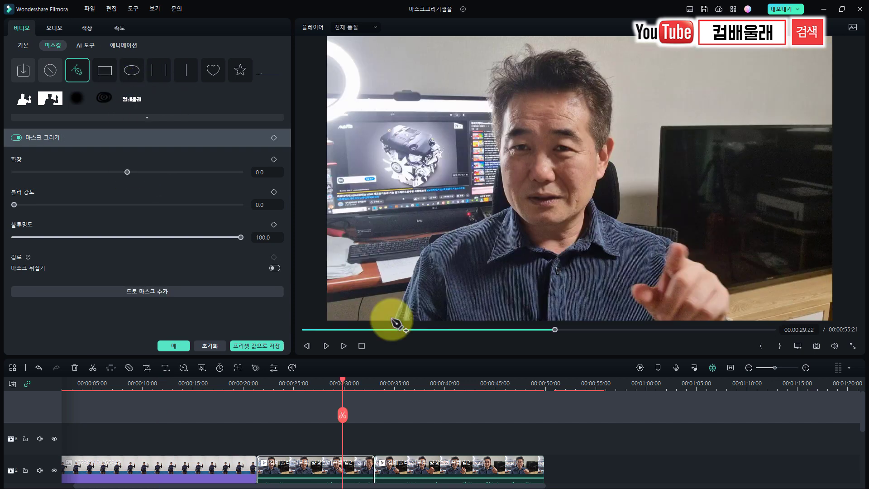
click(391, 318)
click(401, 291)
click(418, 254)
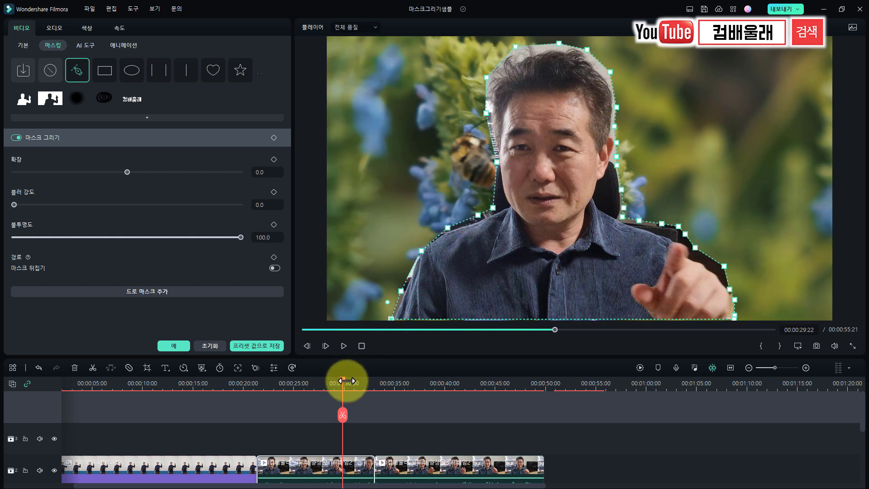
Play the masked video clip from 00:00:21:12, stop at 00:00:29:04 and add a drawn-mask keyframe there
drag(341, 379, 259, 398)
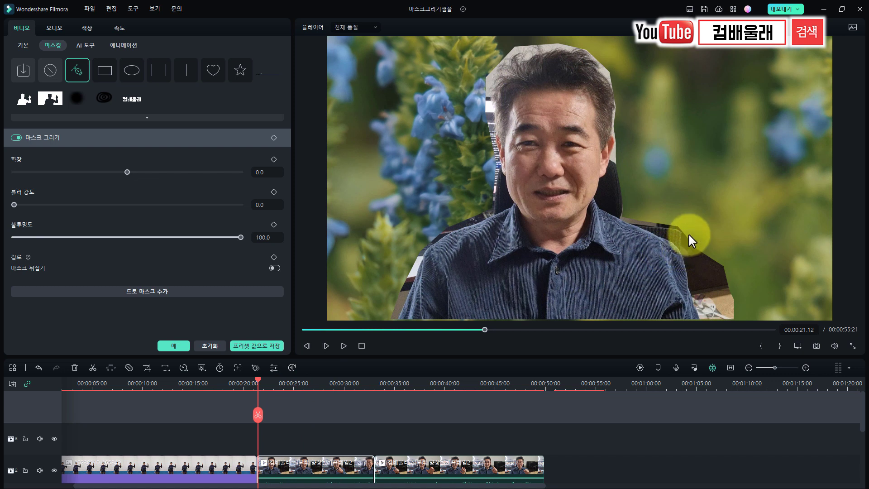
key(space)
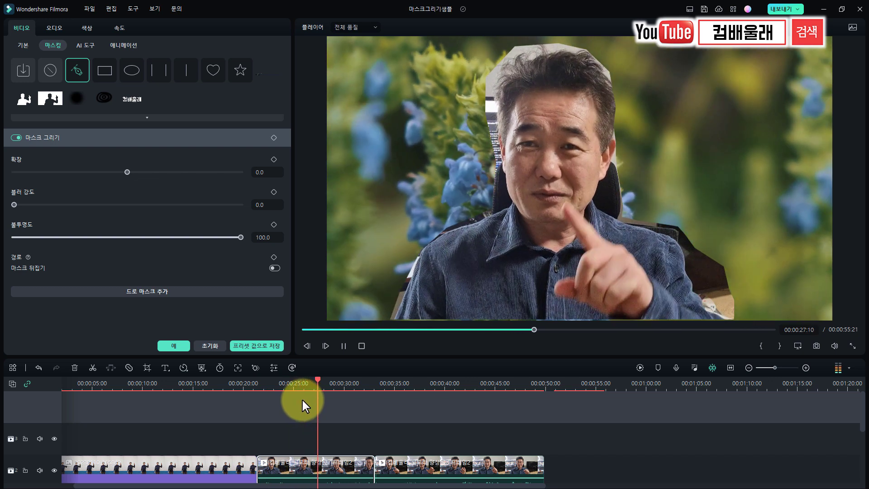
key(space)
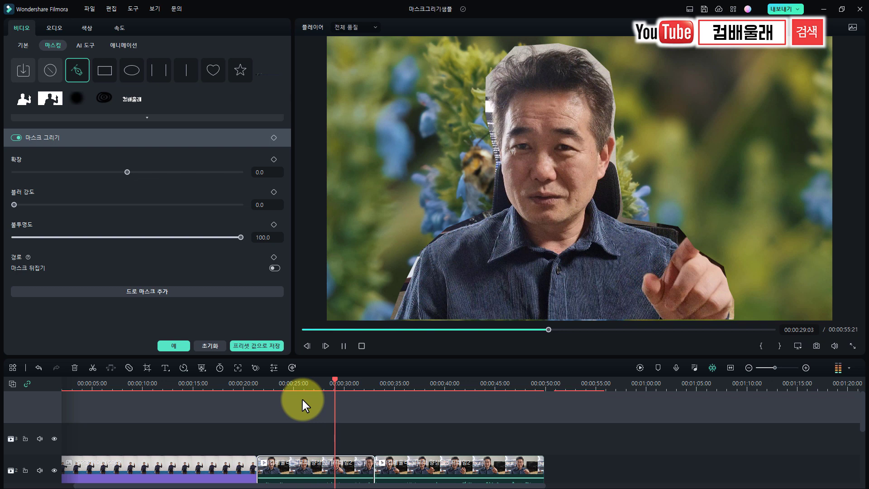
click(700, 232)
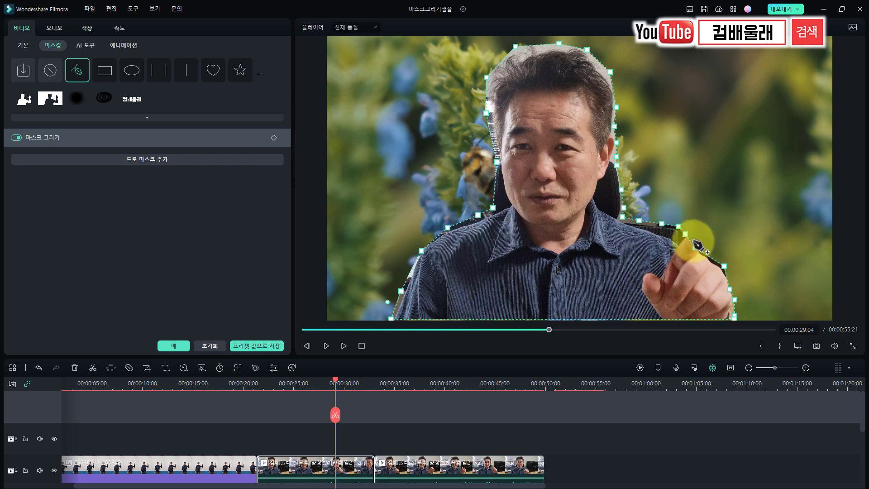
click(273, 137)
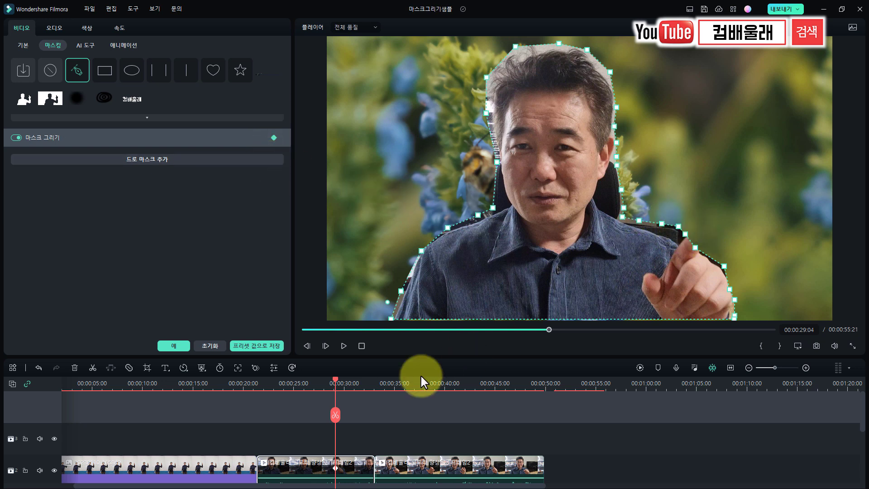
At 00:00:29:09, reshape the video clip's mask outline outward around the pointing fingertip
click(337, 378)
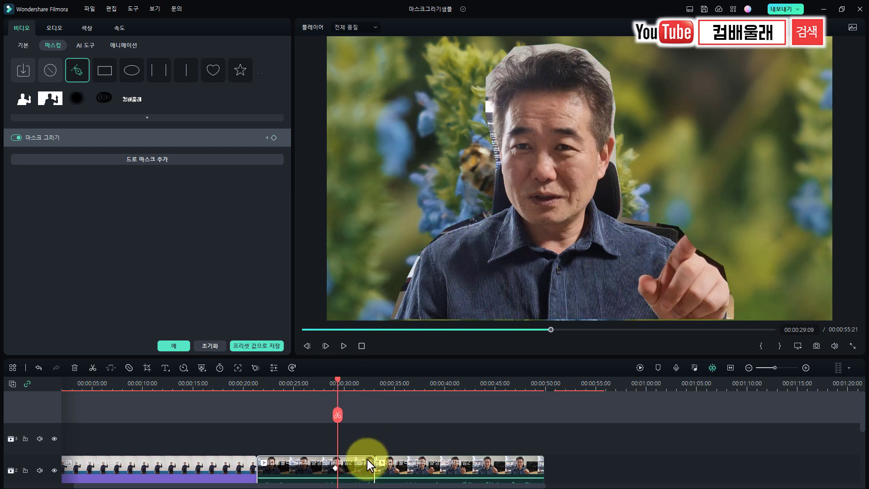
scroll(367, 460, up, 3)
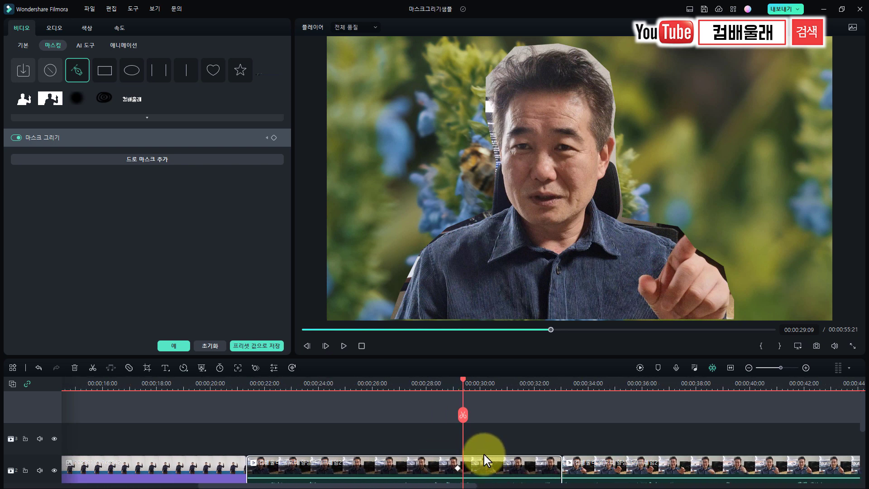
scroll(485, 454, up, 2)
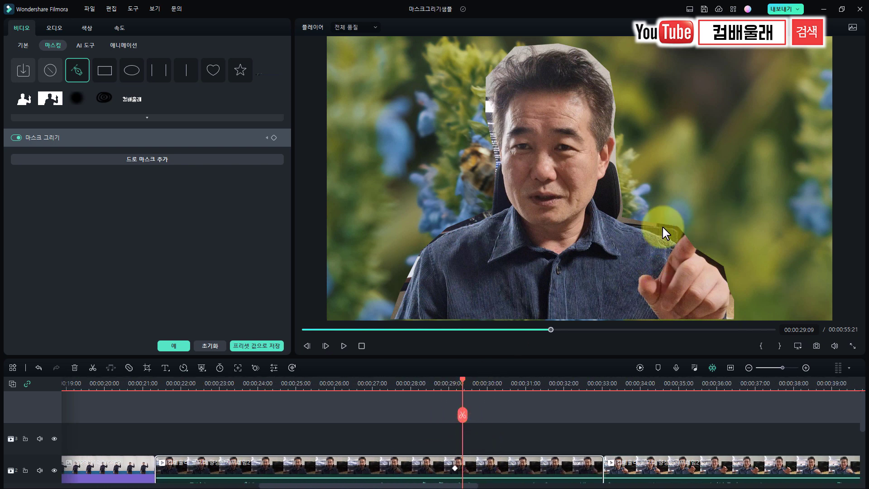
click(62, 135)
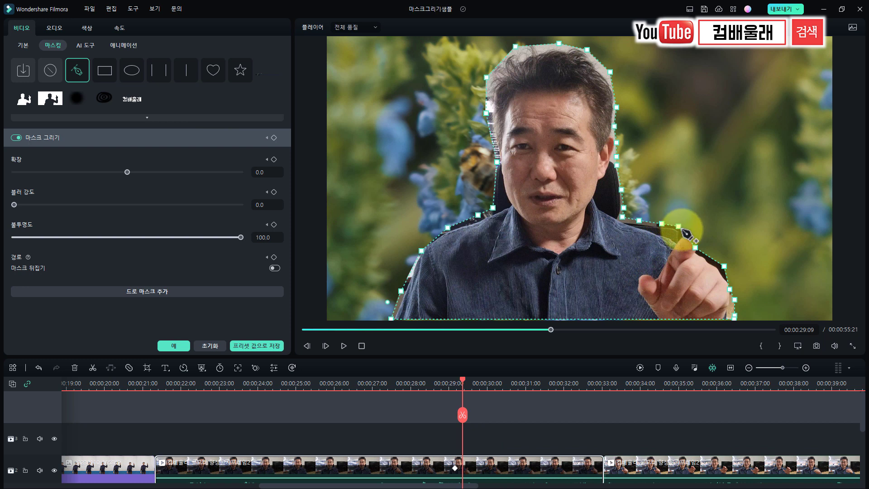
drag(687, 237, 710, 227)
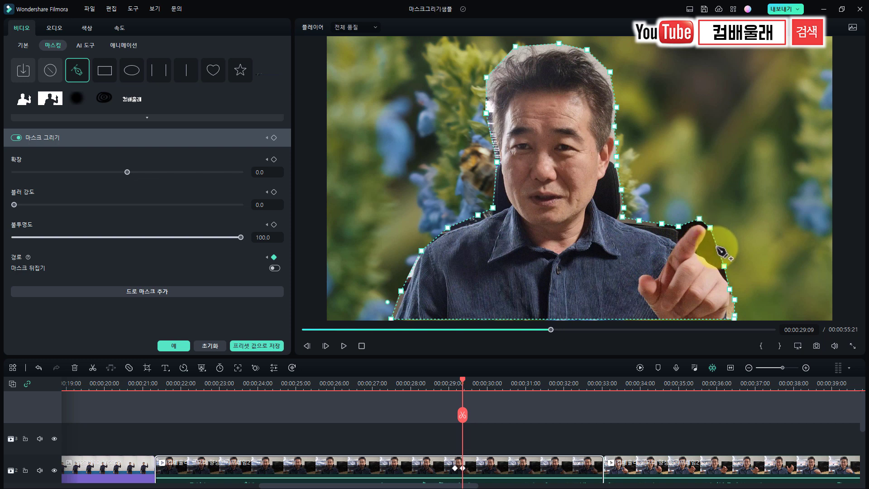
drag(716, 247, 705, 248)
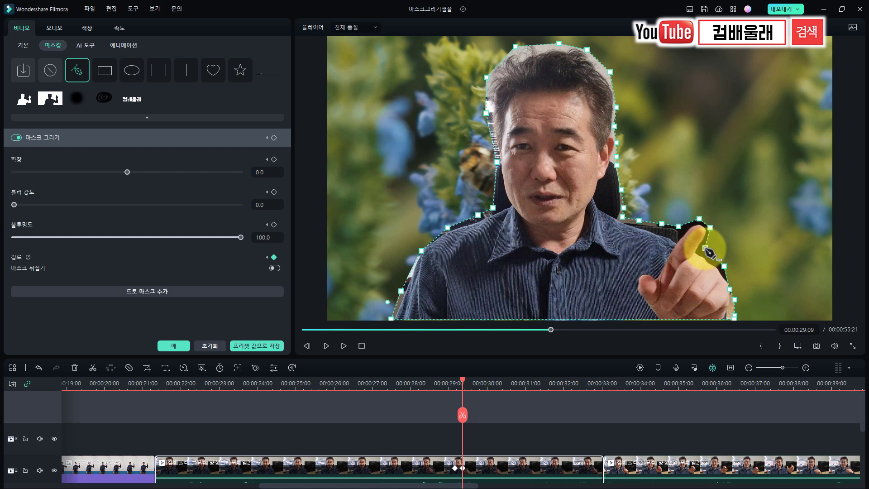
Go to 00:00:28:21 and adjust the mask outline beside the pointing hand to add another path keyframe
mouse_move(462, 381)
mouse_down()
mouse_move(433, 383)
mouse_move(525, 385)
mouse_move(453, 385)
mouse_move(478, 384)
mouse_up()
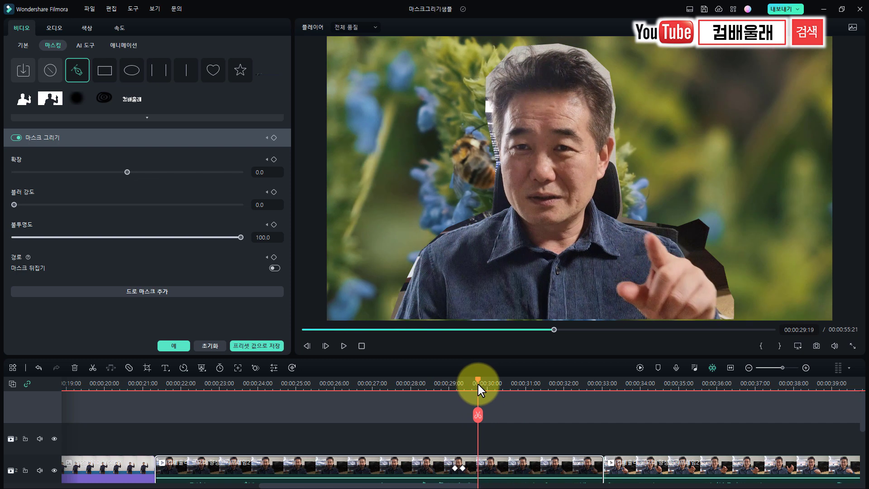
drag(478, 384, 442, 384)
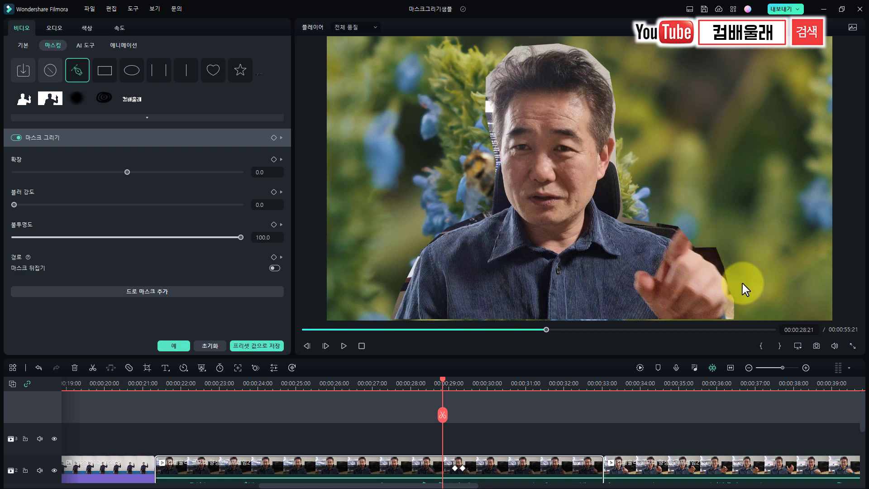
click(729, 289)
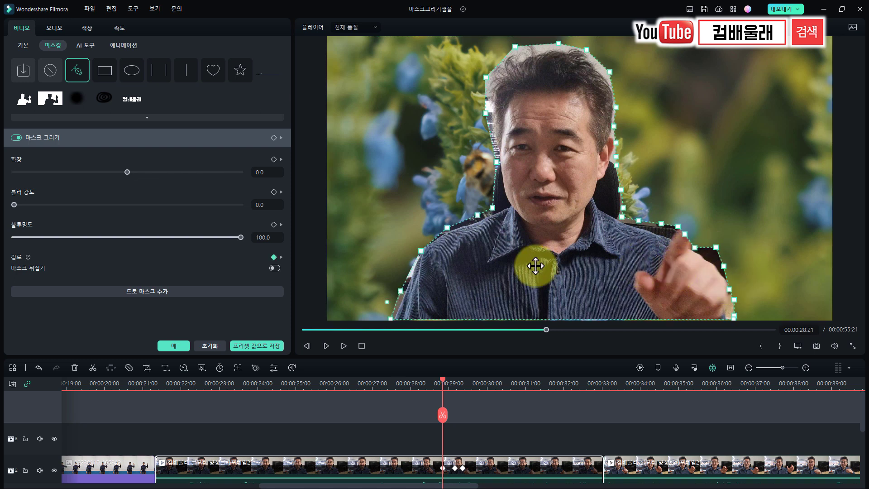
click(471, 244)
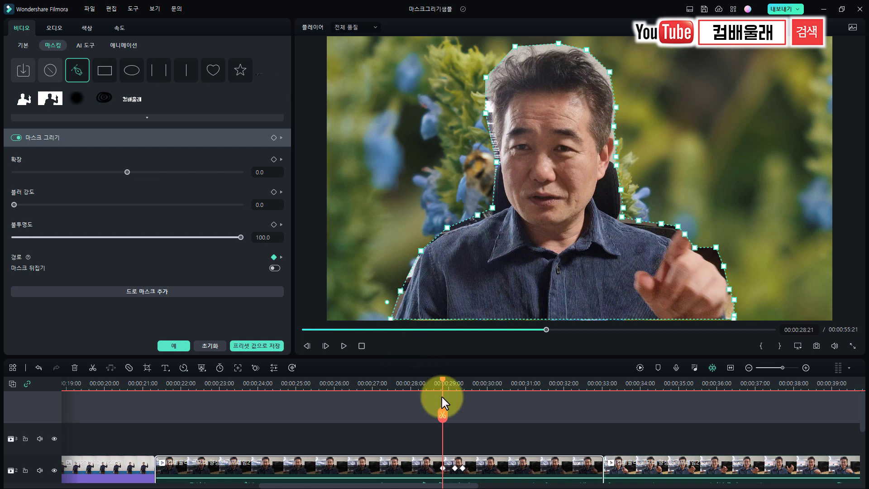
Scrub the timeline back over the masked photo clip to 00:00:13:13
drag(443, 382, 189, 397)
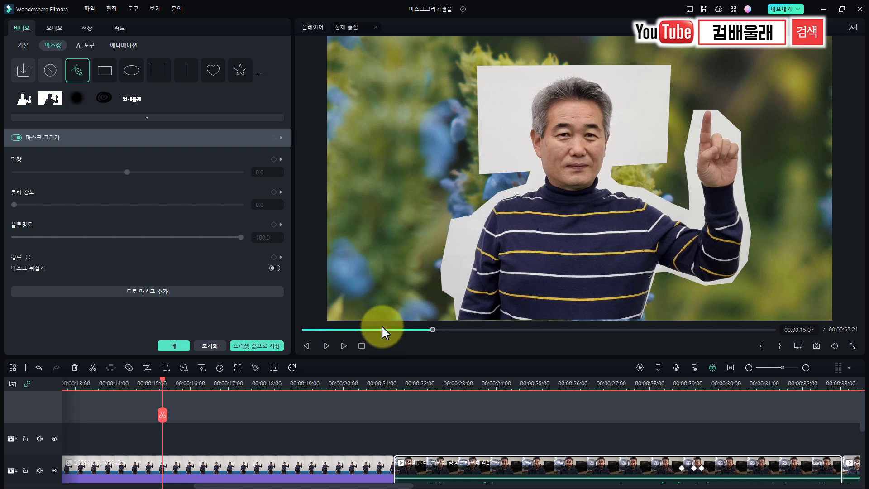
drag(162, 380, 95, 415)
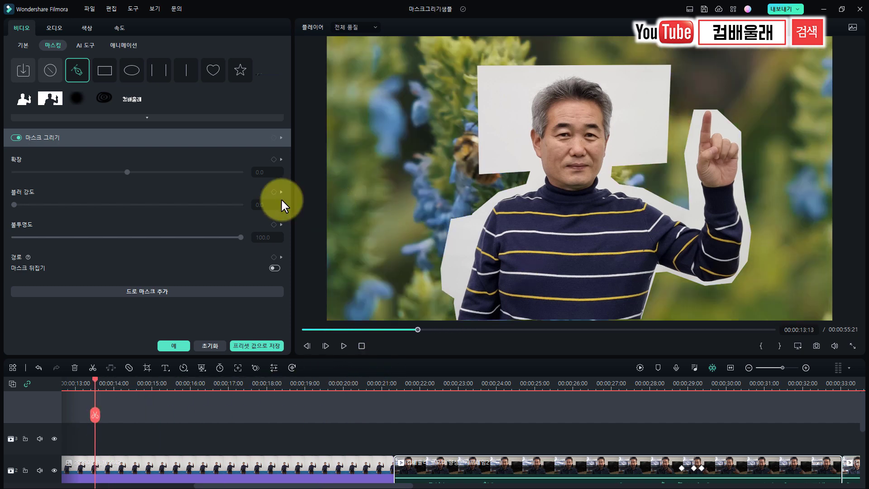